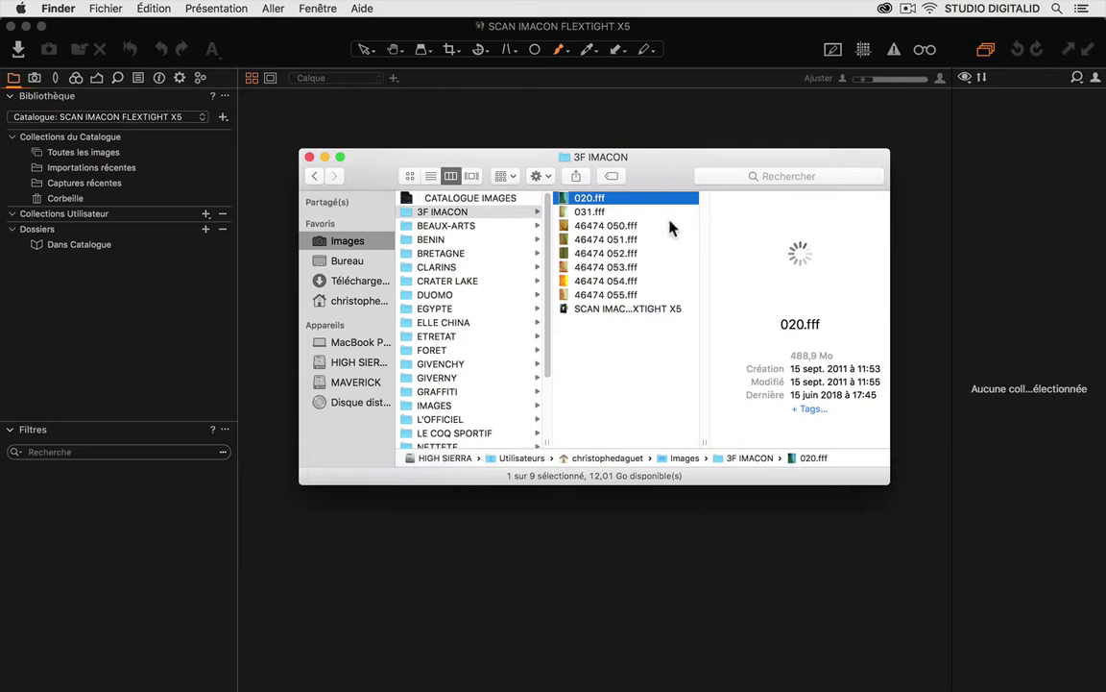
# Rename the scan 020.fff to 020.tif and accept the extension change.
pyautogui.click(583, 199)
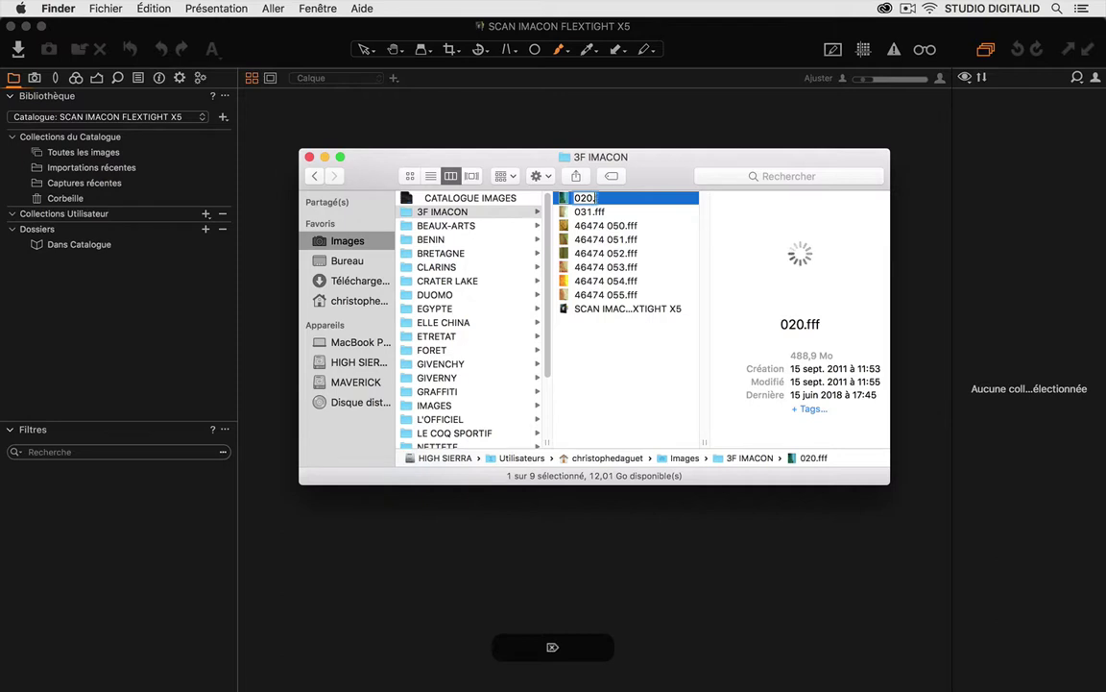
pyautogui.write('tif')
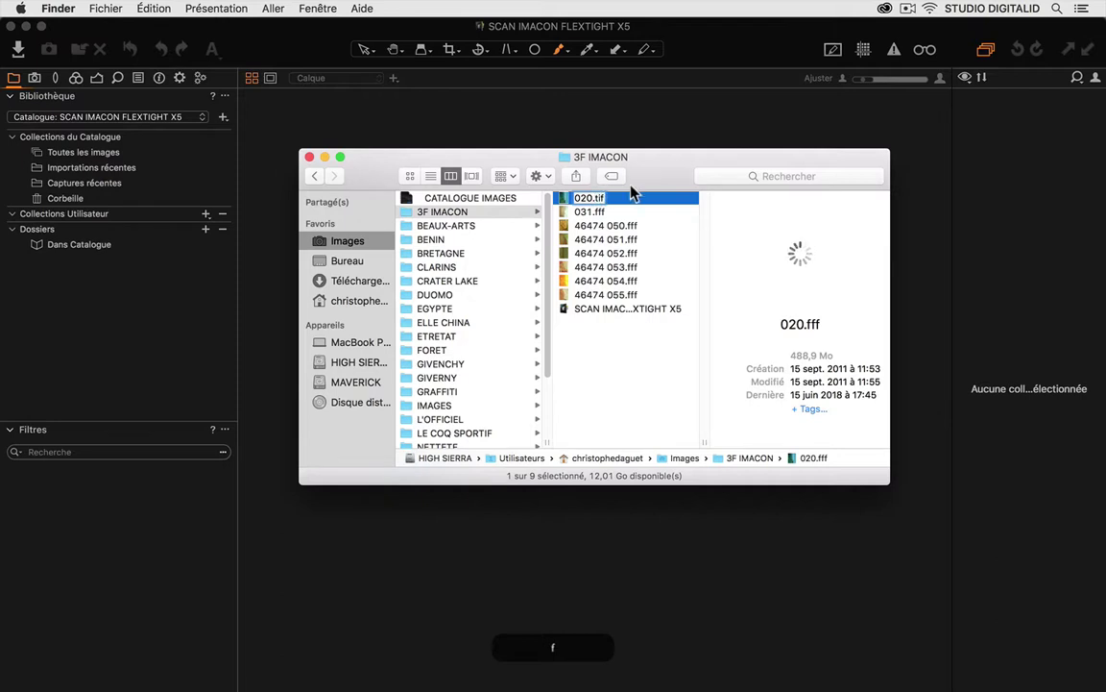
pyautogui.press('Return')
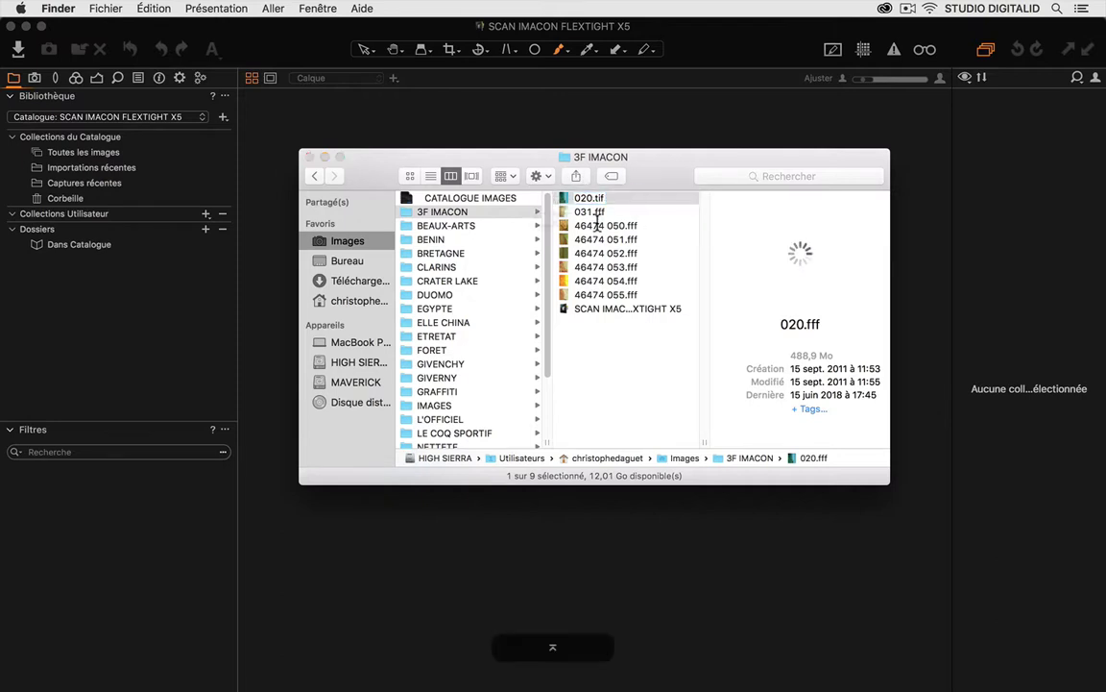
pyautogui.click(636, 250)
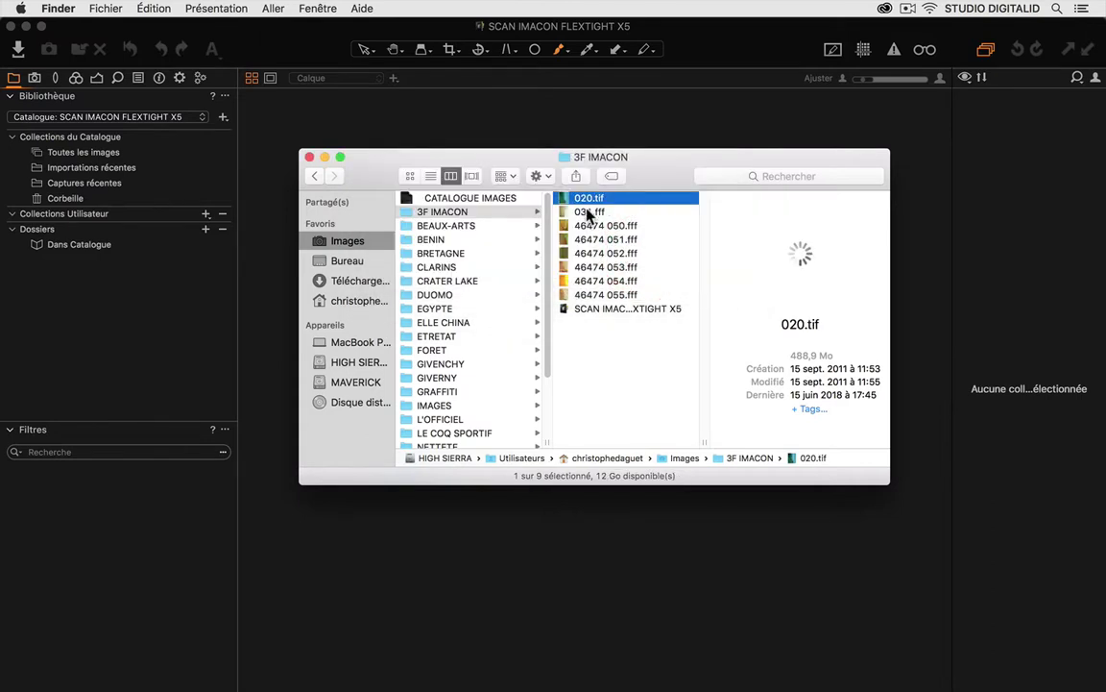
# Change the extension of 031.fff and of 46474 050.fff through 46474 054.fff to .tif, accepting each change.
pyautogui.click(588, 211)
pyautogui.press('Return')
pyautogui.click(605, 215)
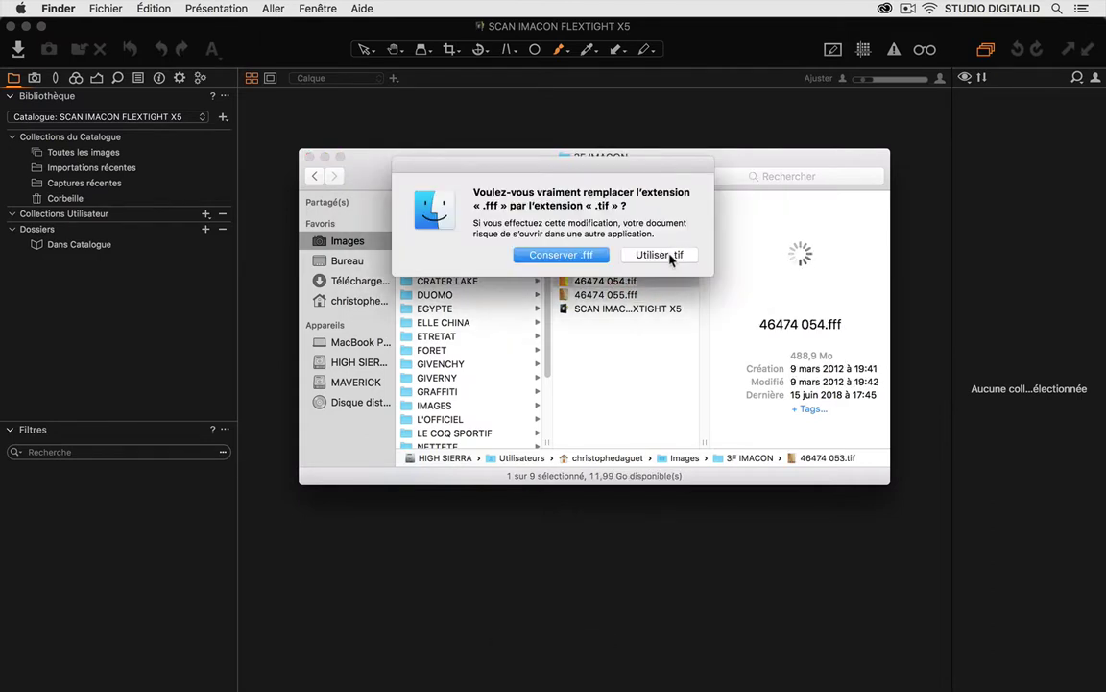
pyautogui.click(659, 249)
# Rename 46474 055.fff to 46474 055.tif and accept the extension change.
pyautogui.click(605, 295)
pyautogui.press('Return')
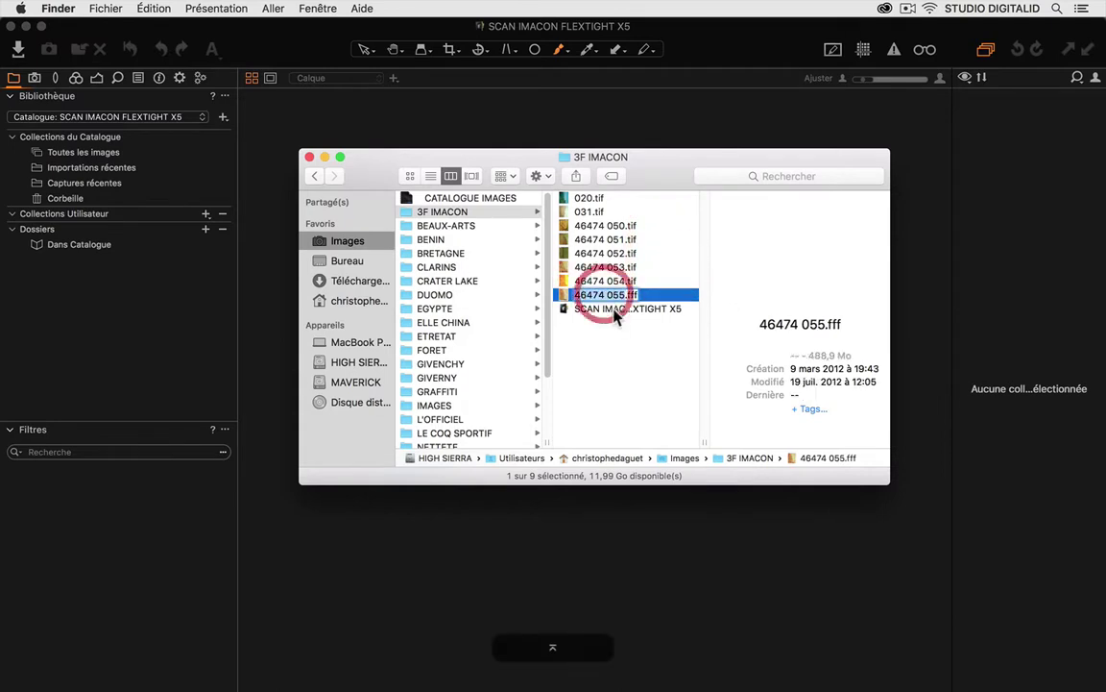
pyautogui.click(723, 420)
pyautogui.write('46474 055.tif')
pyautogui.press('Return')
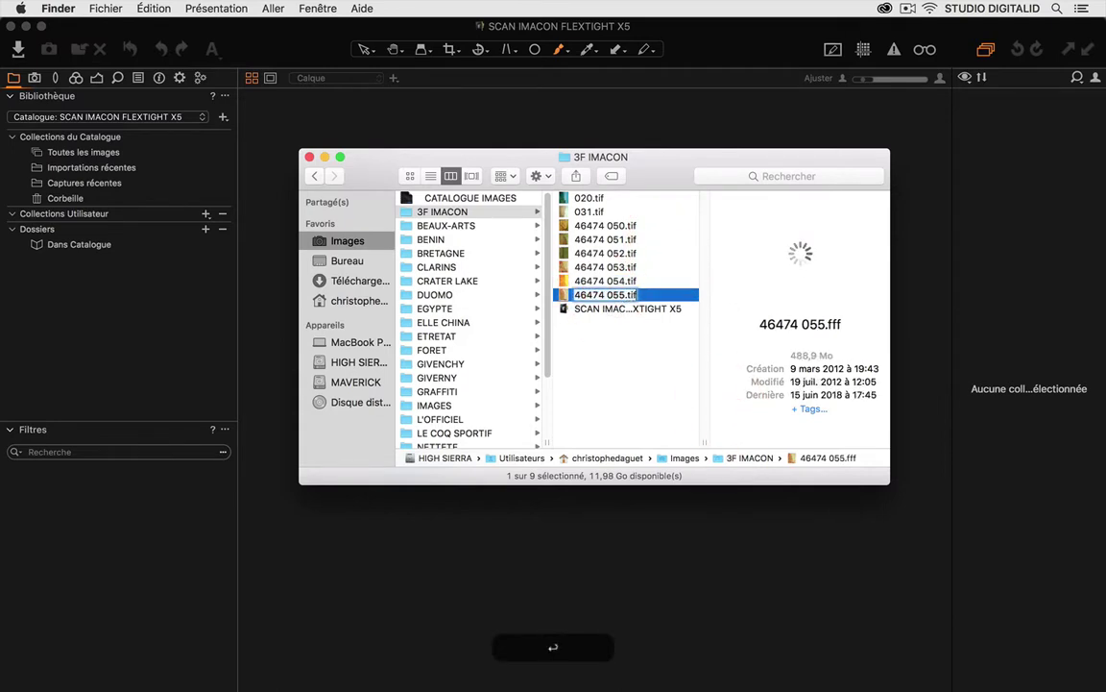
pyautogui.click(654, 255)
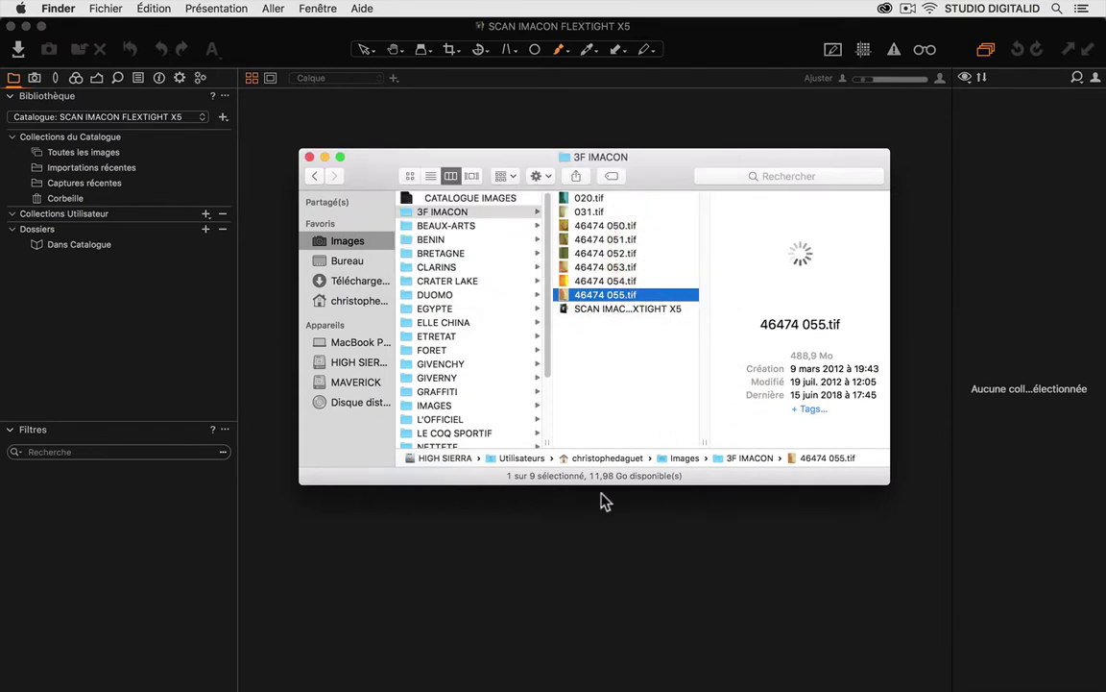
# Switch to Capture One and import all eight TIFF scans from the 3F IMACON folder, storing them in their current location.
pyautogui.click(597, 487)
pyautogui.click(589, 374)
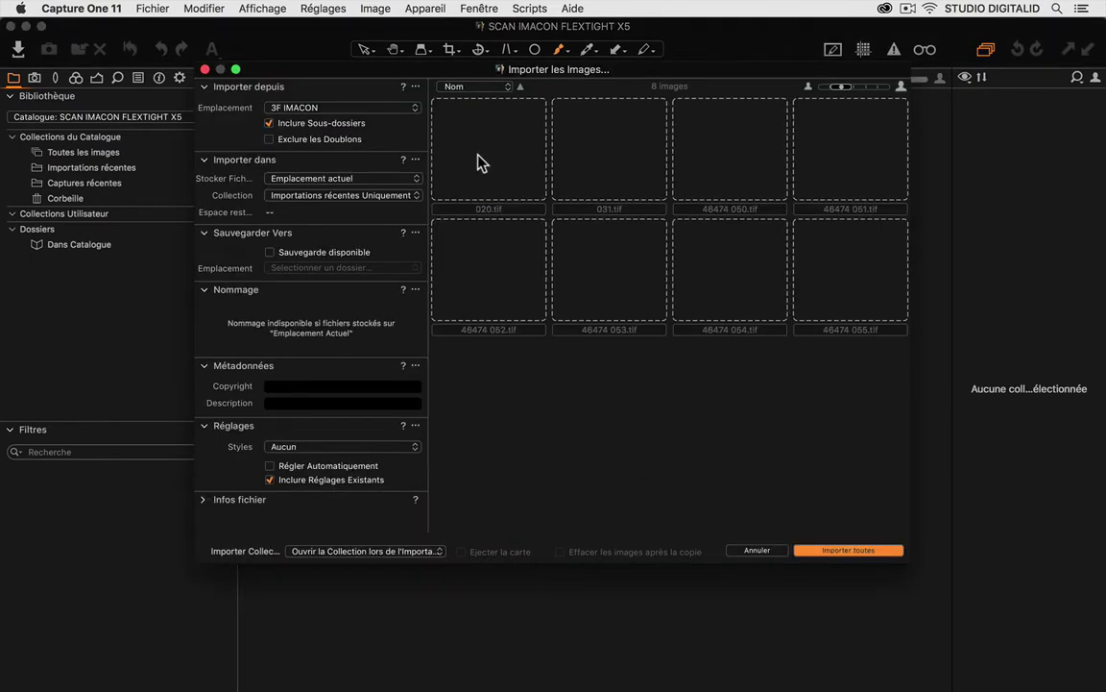
pyautogui.press('super+a')
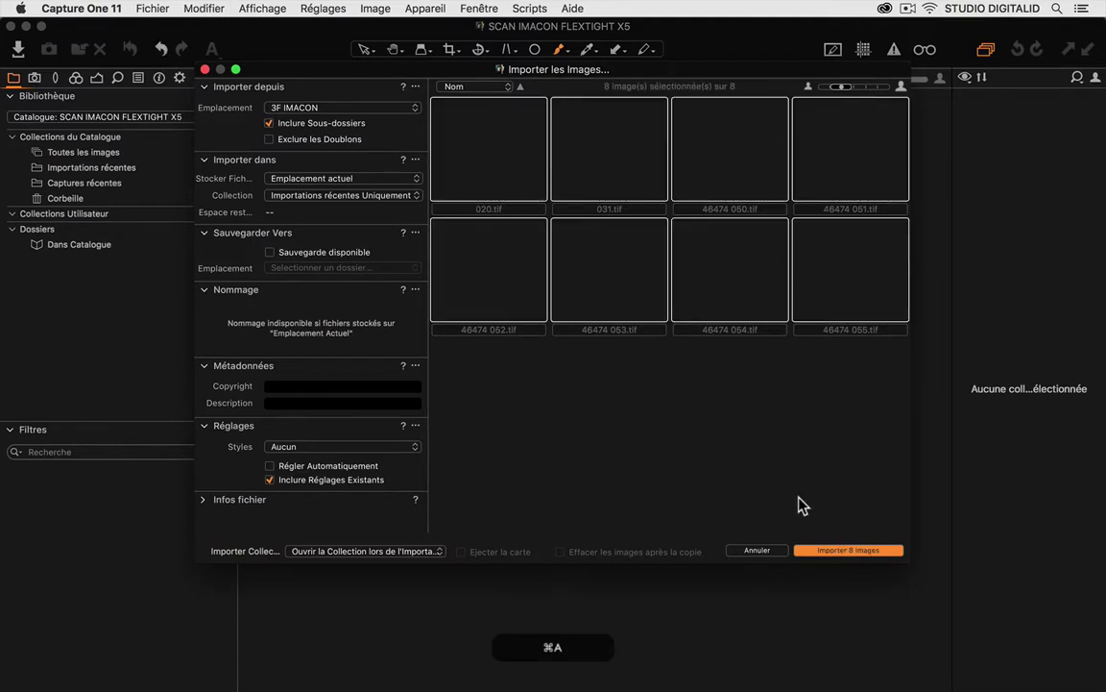
pyautogui.click(826, 550)
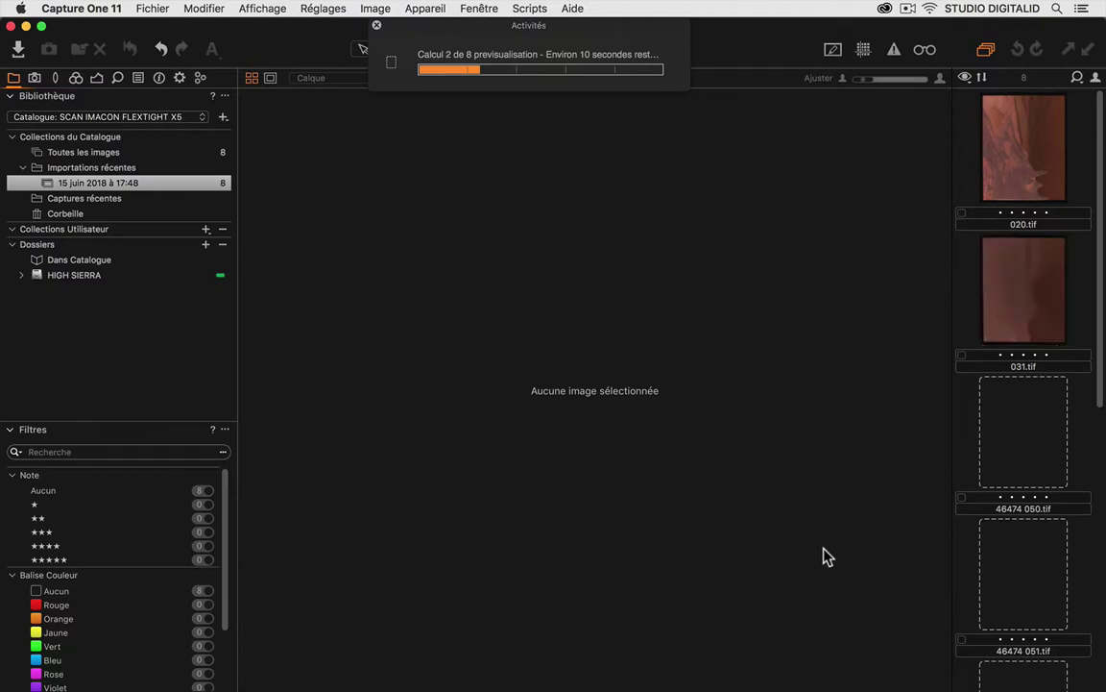
# Rotate the scans 020.tif, 031.tif and 46474 050.tif counterclockwise to landscape orientation.
pyautogui.click(1013, 162)
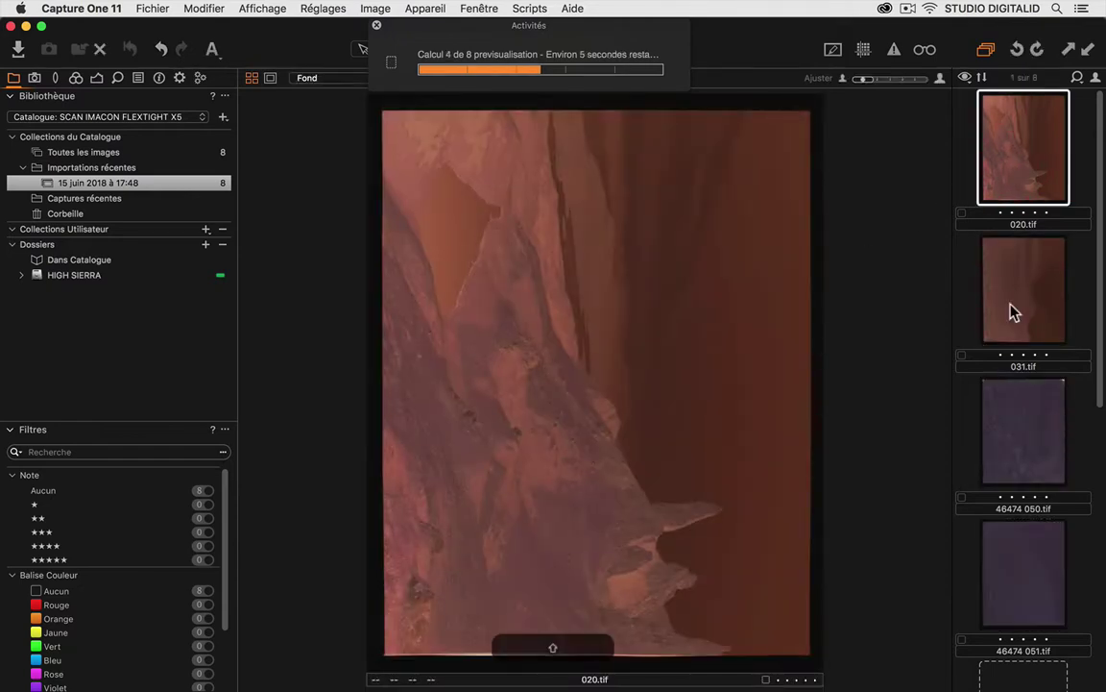
pyautogui.click(1012, 300)
pyautogui.click(1017, 50)
pyautogui.click(1020, 428)
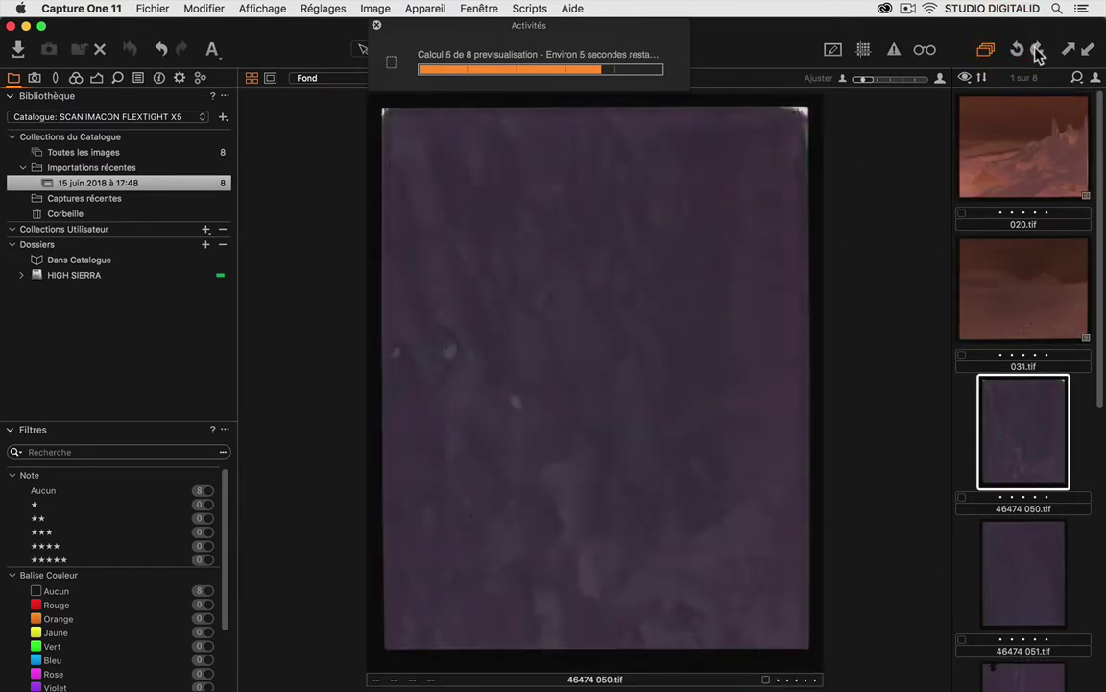
pyautogui.click(1026, 171)
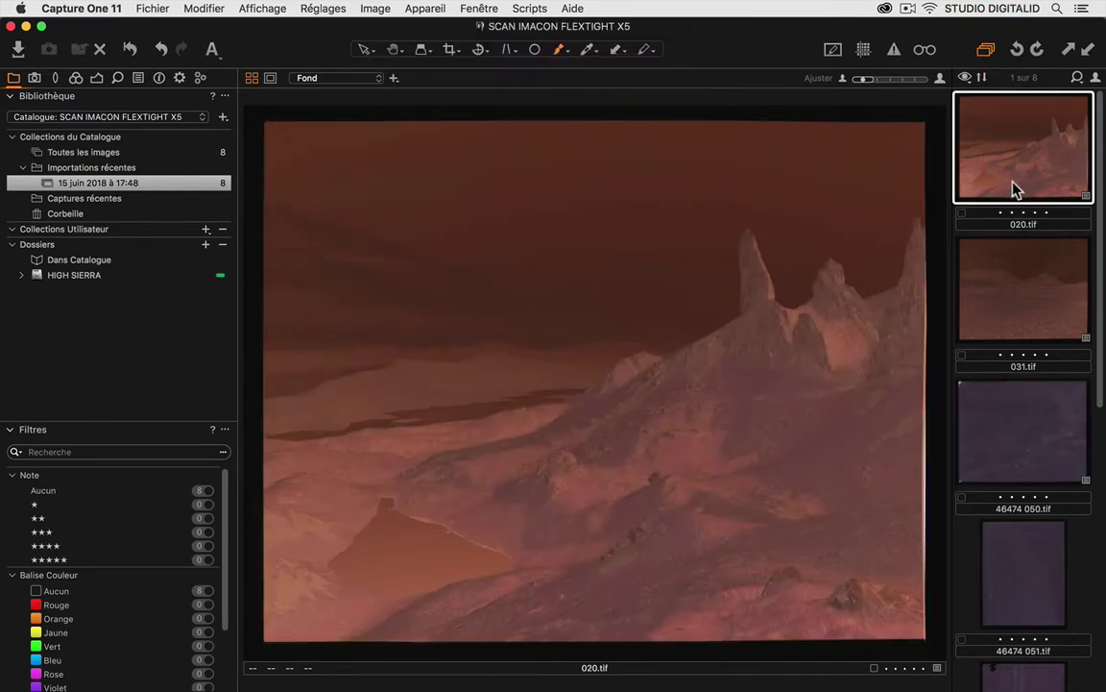
# Rotate the scan 46474 051.tif to landscape orientation as well.
pyautogui.scroll(-2, 1023, 278)
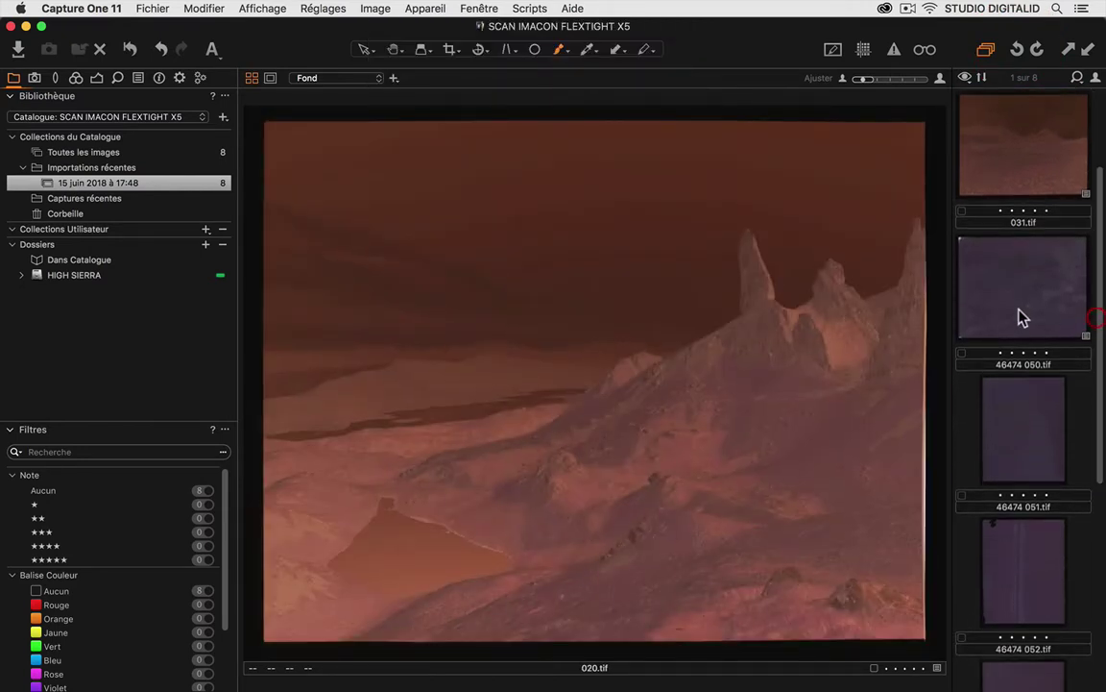
pyautogui.click(1018, 307)
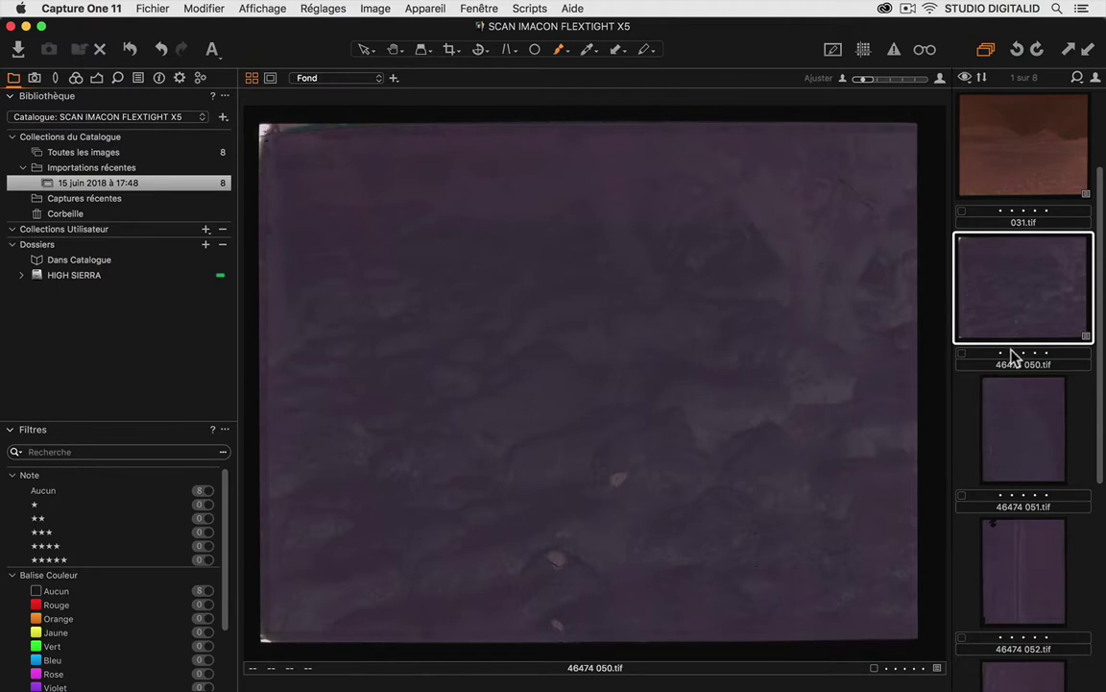
pyautogui.press('Down')
pyautogui.scroll(2, 1007, 153)
# Invert the negative 020.tif with the RGB levels by setting the shadow input to 255 and the highlight input to 0.
pyautogui.click(1007, 154)
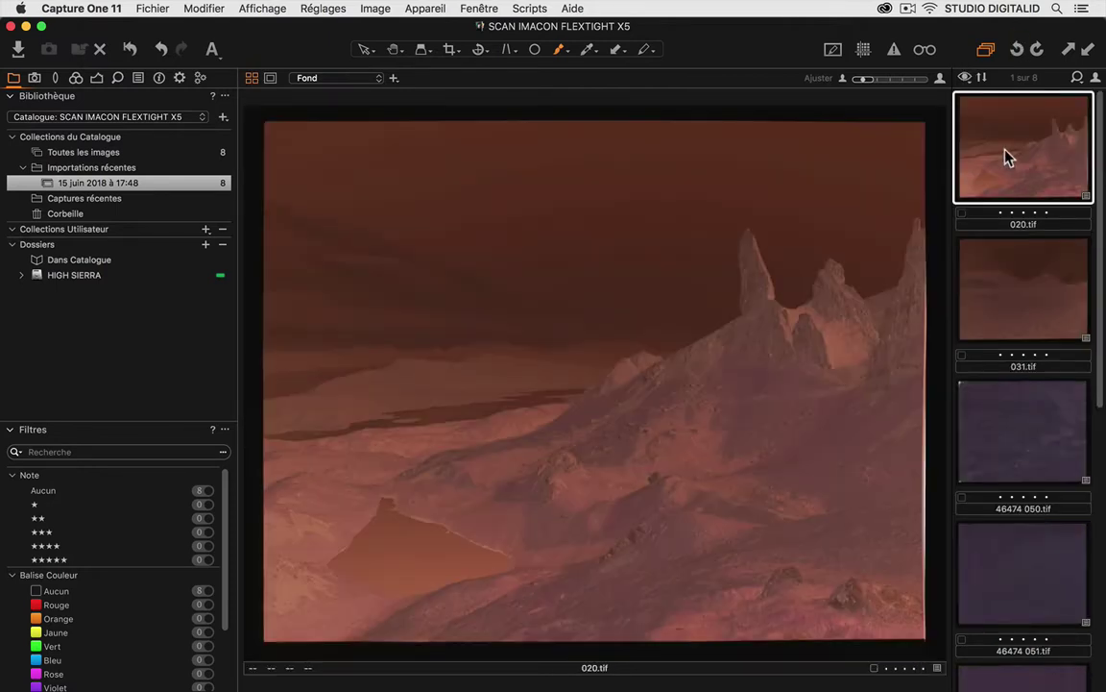
pyautogui.click(96, 79)
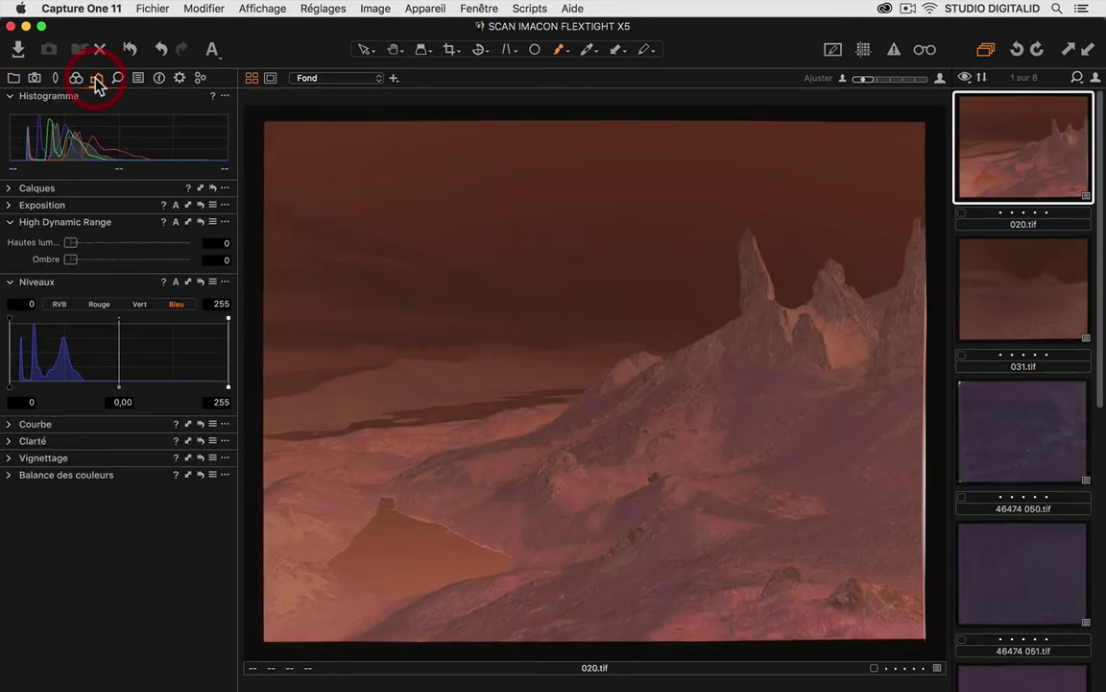
pyautogui.click(57, 304)
pyautogui.moveTo(228, 388); pyautogui.dragTo(89, 385)
pyautogui.moveTo(11, 388); pyautogui.dragTo(249, 385)
pyautogui.moveTo(90, 392); pyautogui.dragTo(7, 382)
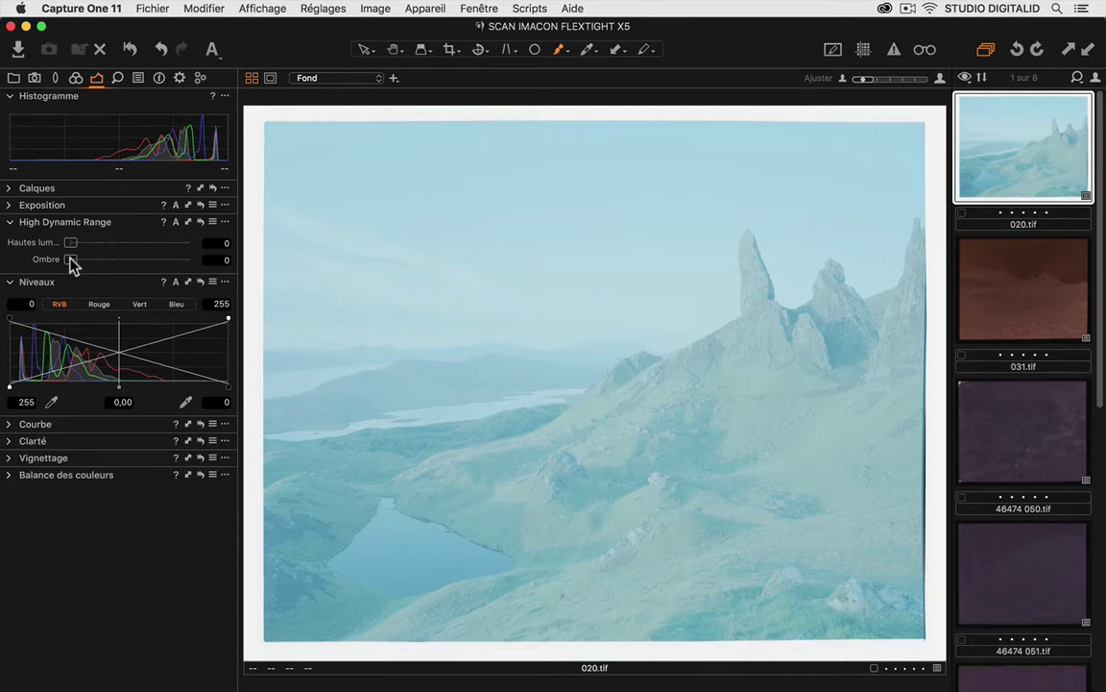
# Set the High Dynamic Range shadow recovery to 44 and the RGB levels' shadow input to 221.
pyautogui.moveTo(70, 260); pyautogui.dragTo(36, 242)
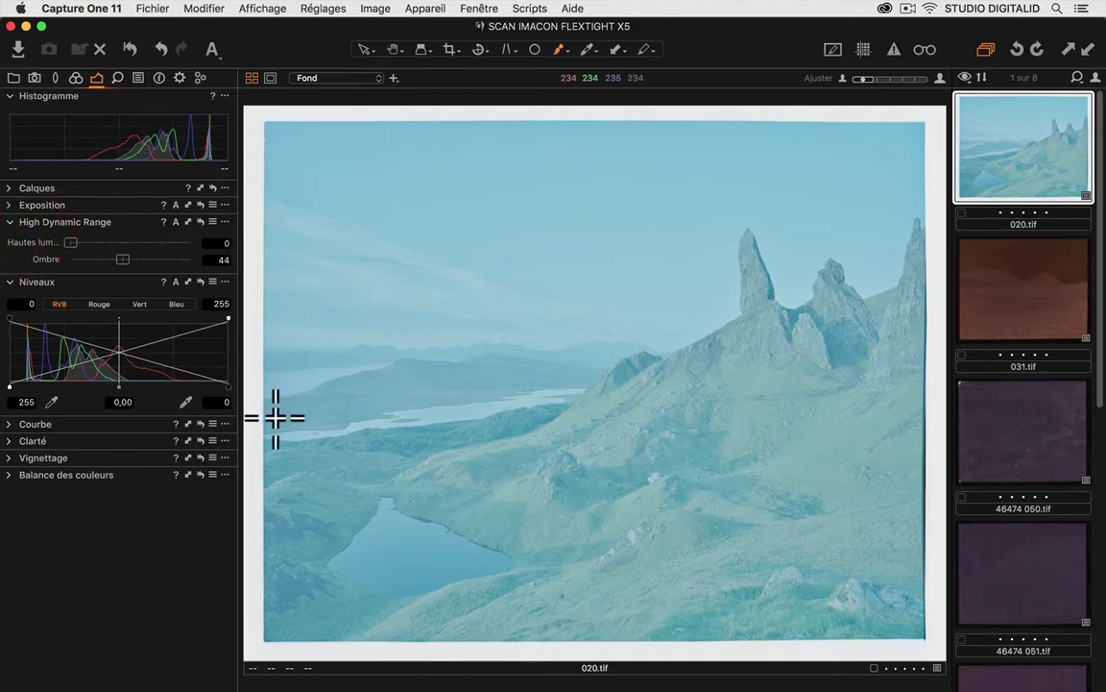
pyautogui.moveTo(228, 387); pyautogui.dragTo(200, 384)
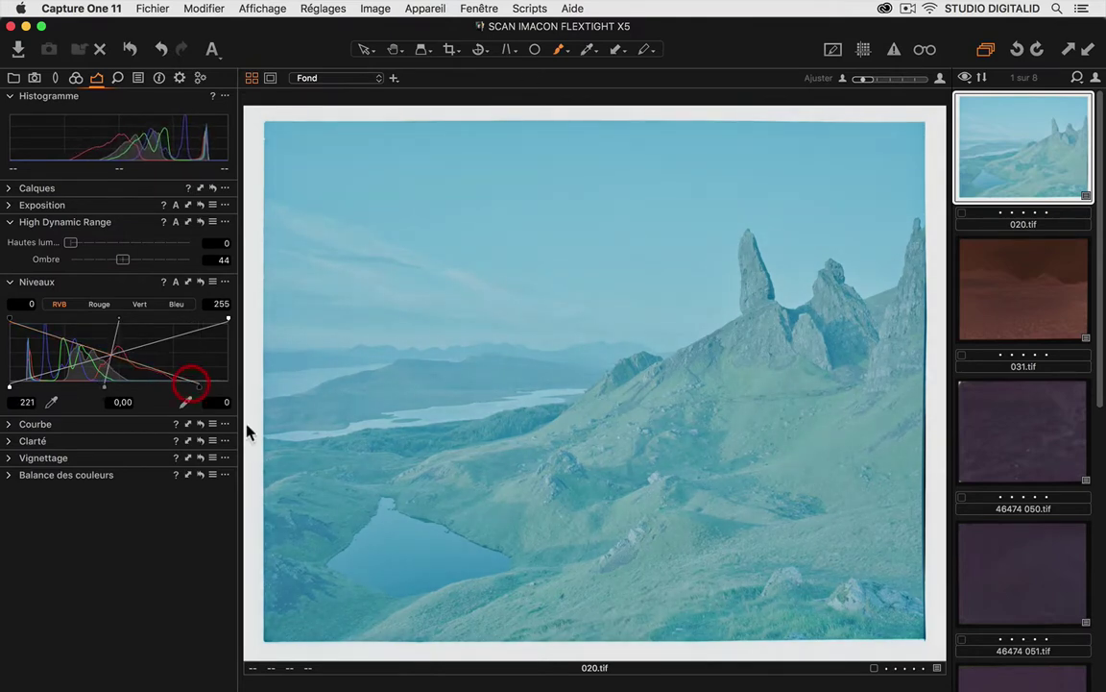
# Set the white balance of 020.tif by sampling the grey rock below the pinnacles.
pyautogui.click(893, 53)
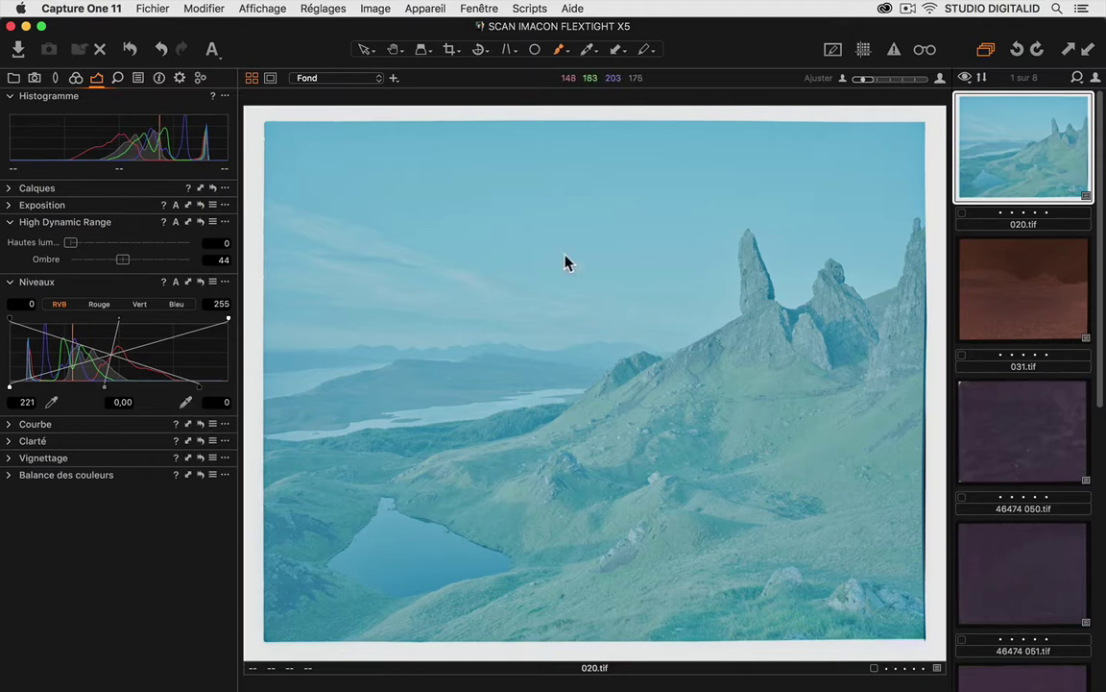
pyautogui.click(589, 52)
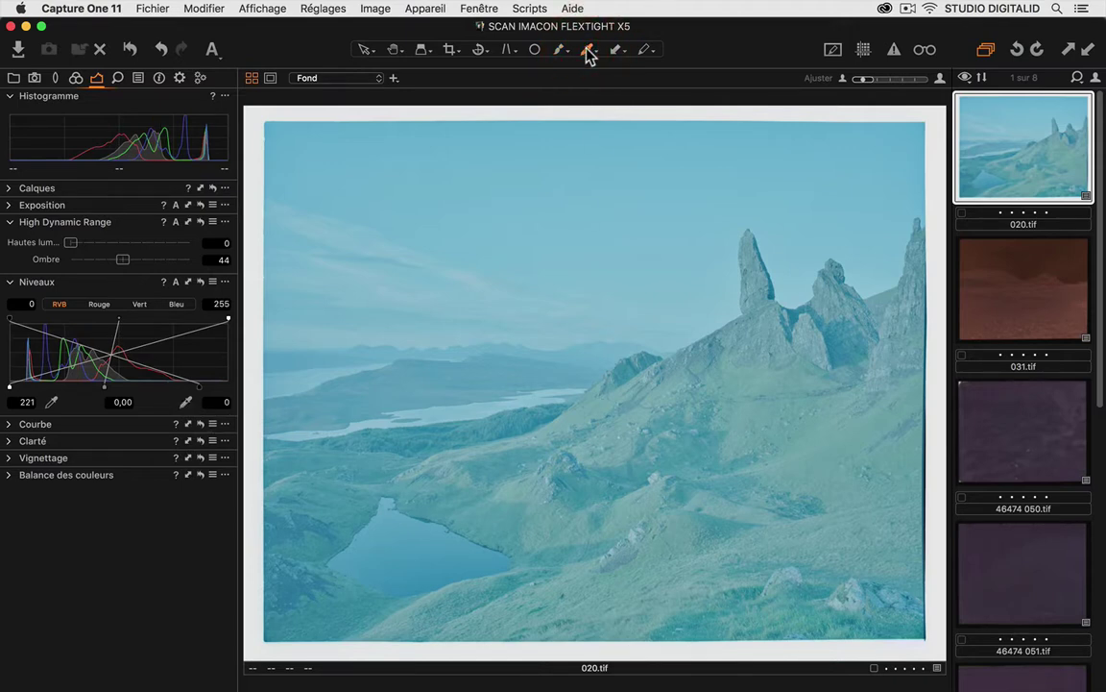
pyautogui.click(816, 332)
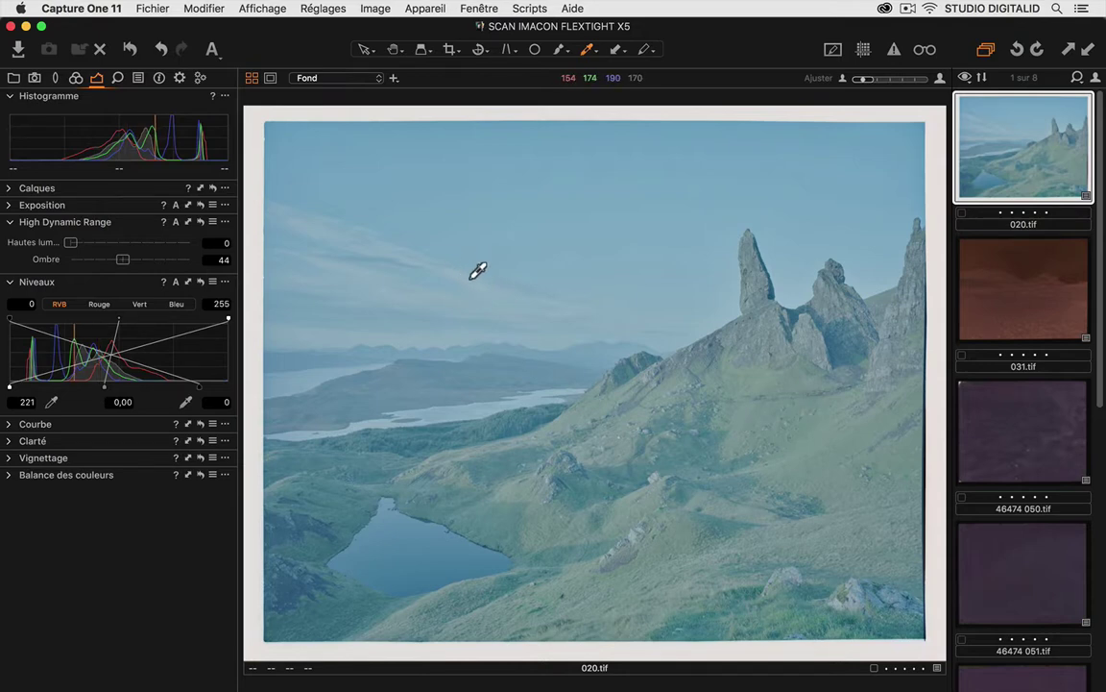
# Set the levels' highlight inputs to 196 for red, 161 for green and 133 for blue, and the RGB shadow input to 255.
pyautogui.click(99, 303)
pyautogui.moveTo(228, 386); pyautogui.dragTo(147, 385)
pyautogui.click(139, 304)
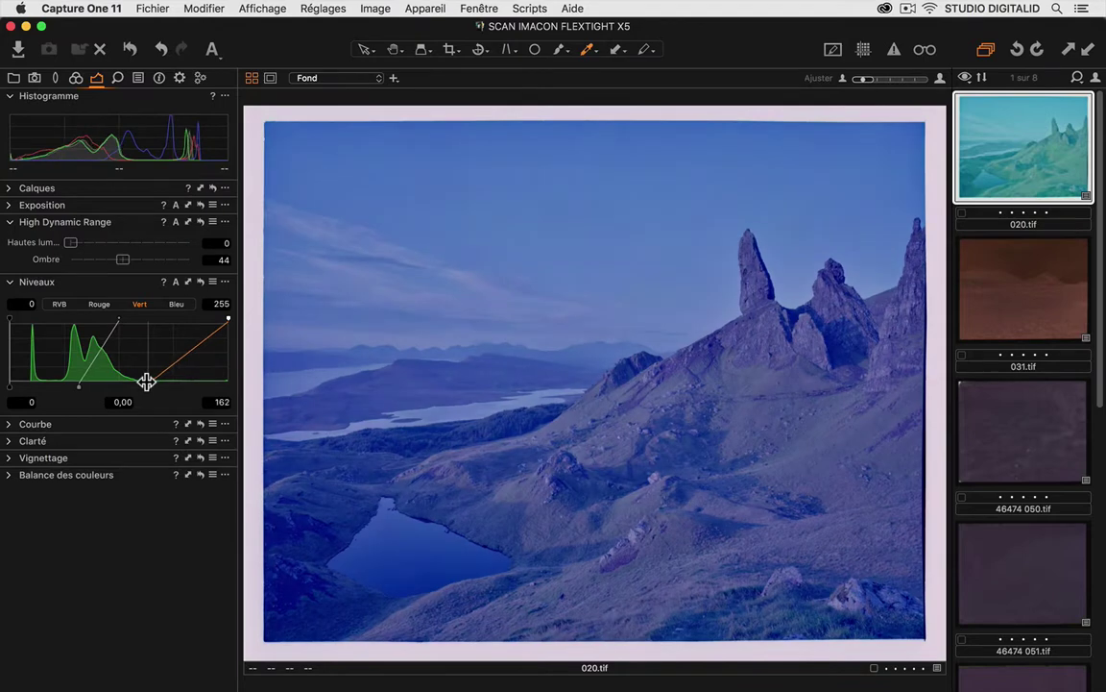
pyautogui.click(174, 304)
pyautogui.moveTo(228, 388); pyautogui.dragTo(123, 384)
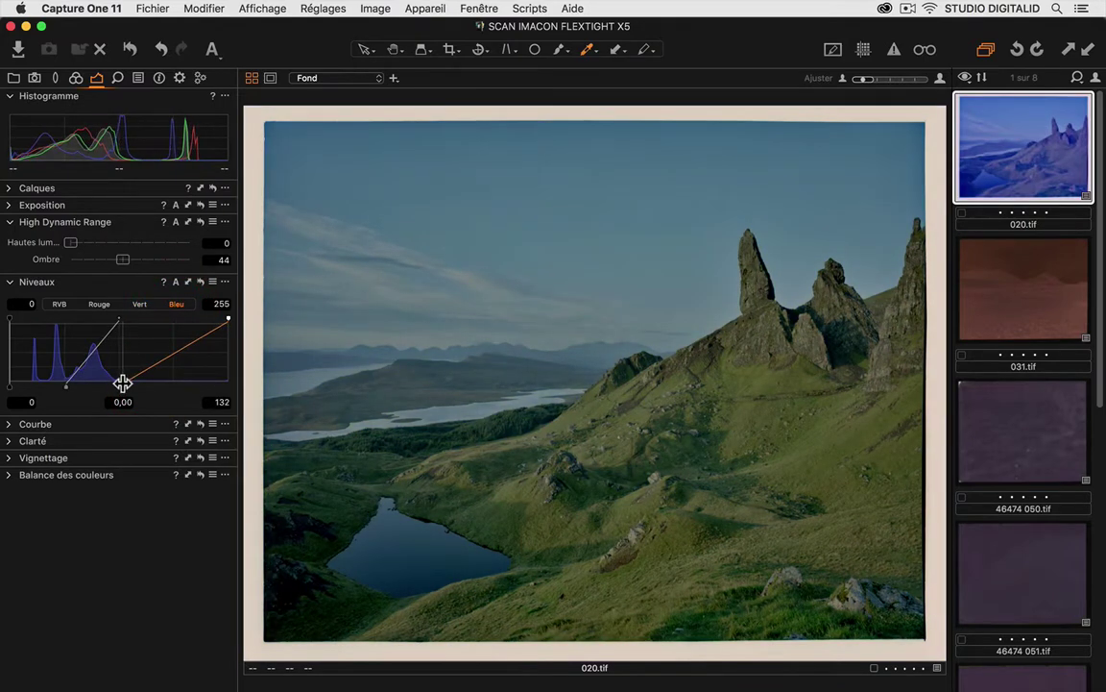
pyautogui.click(62, 304)
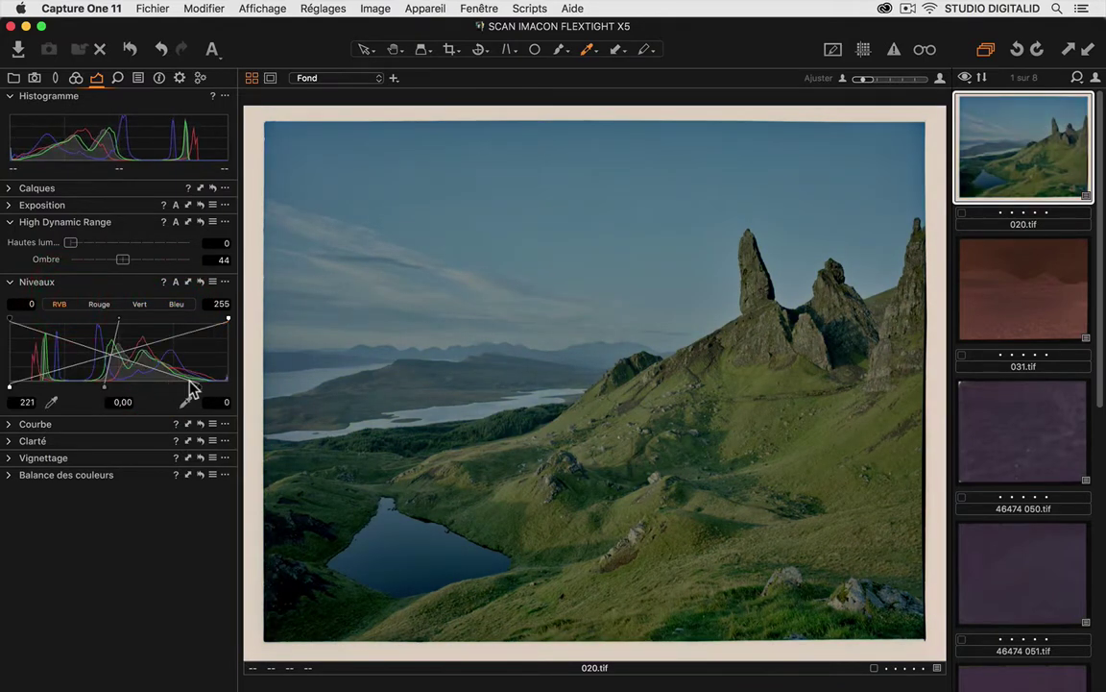
pyautogui.moveTo(200, 391); pyautogui.dragTo(272, 383)
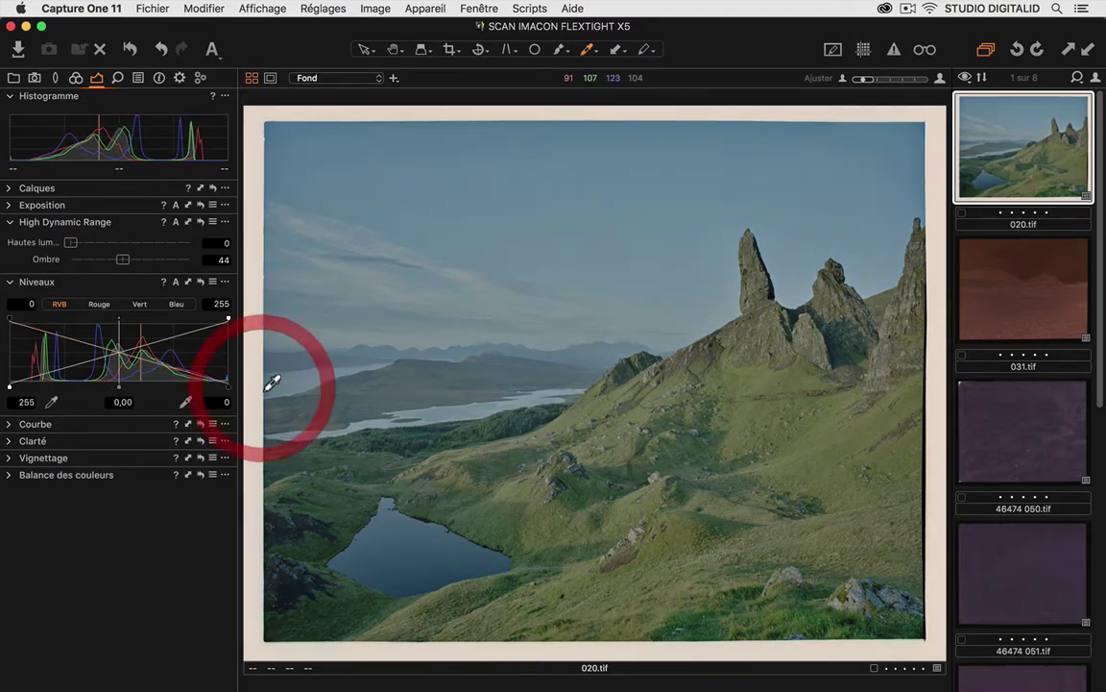
# Set the levels' shadow inputs to 87 for the red channel, 48 for green and 47 for blue.
pyautogui.click(100, 304)
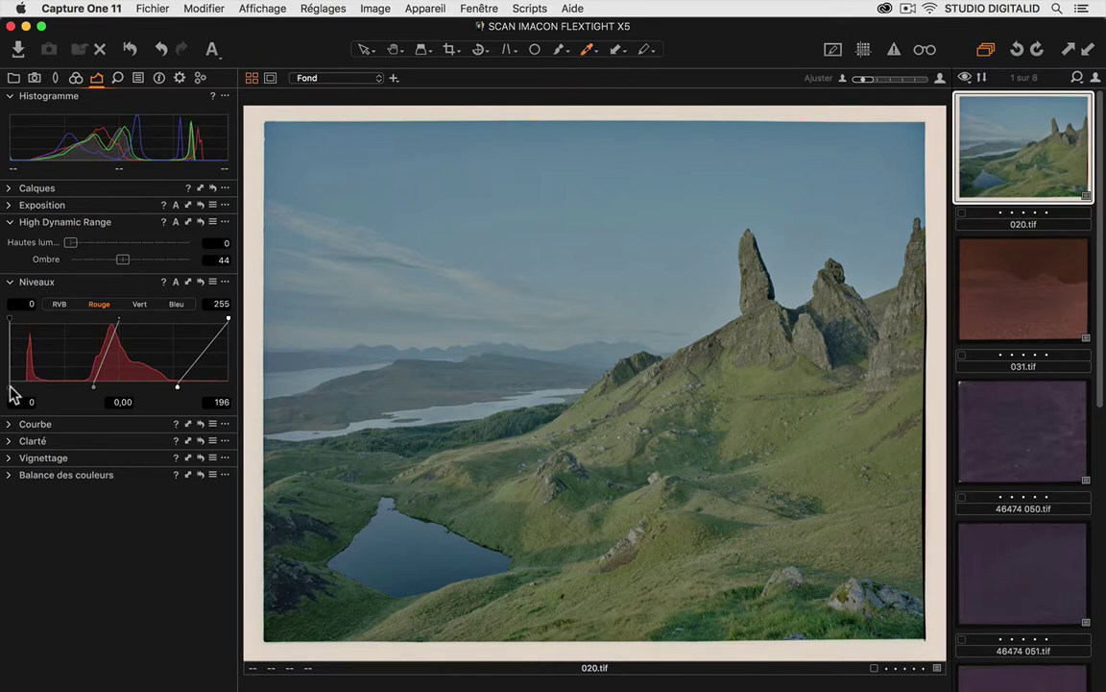
pyautogui.moveTo(11, 386); pyautogui.dragTo(84, 382)
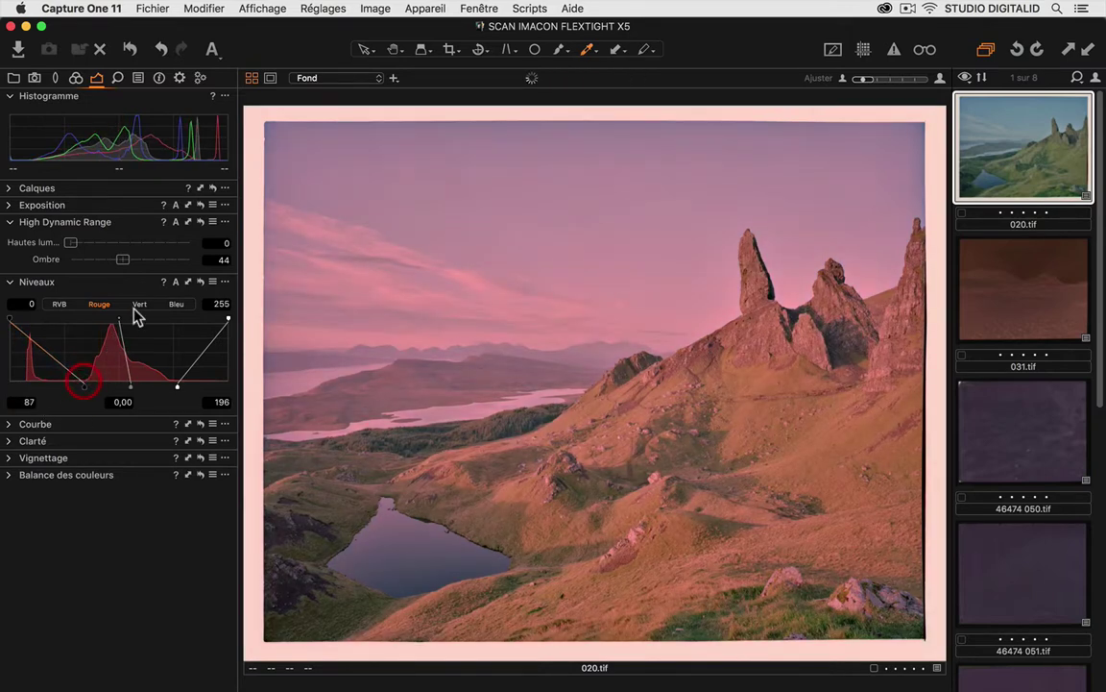
pyautogui.click(138, 304)
pyautogui.moveTo(12, 385); pyautogui.dragTo(49, 385)
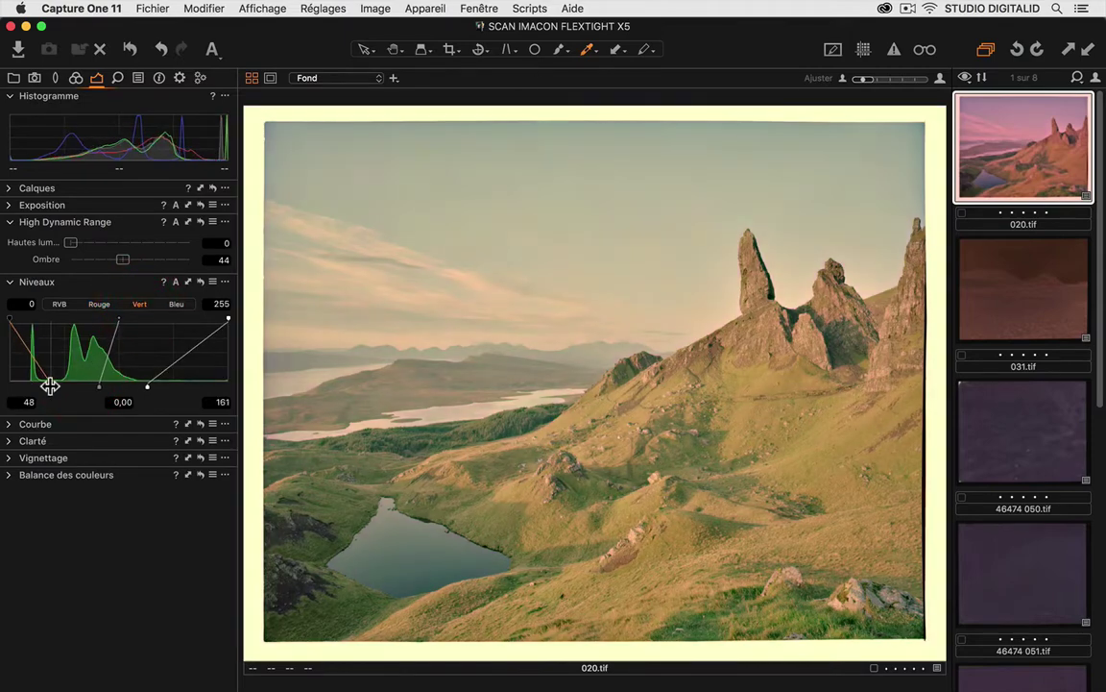
pyautogui.click(175, 305)
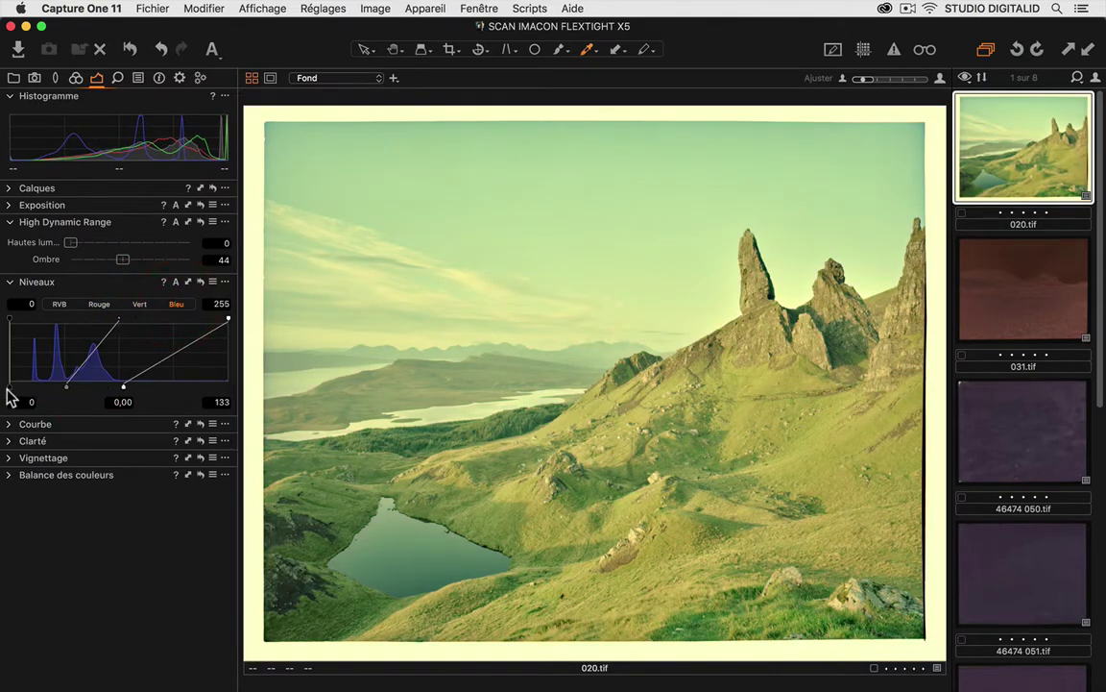
pyautogui.moveTo(10, 386); pyautogui.dragTo(50, 385)
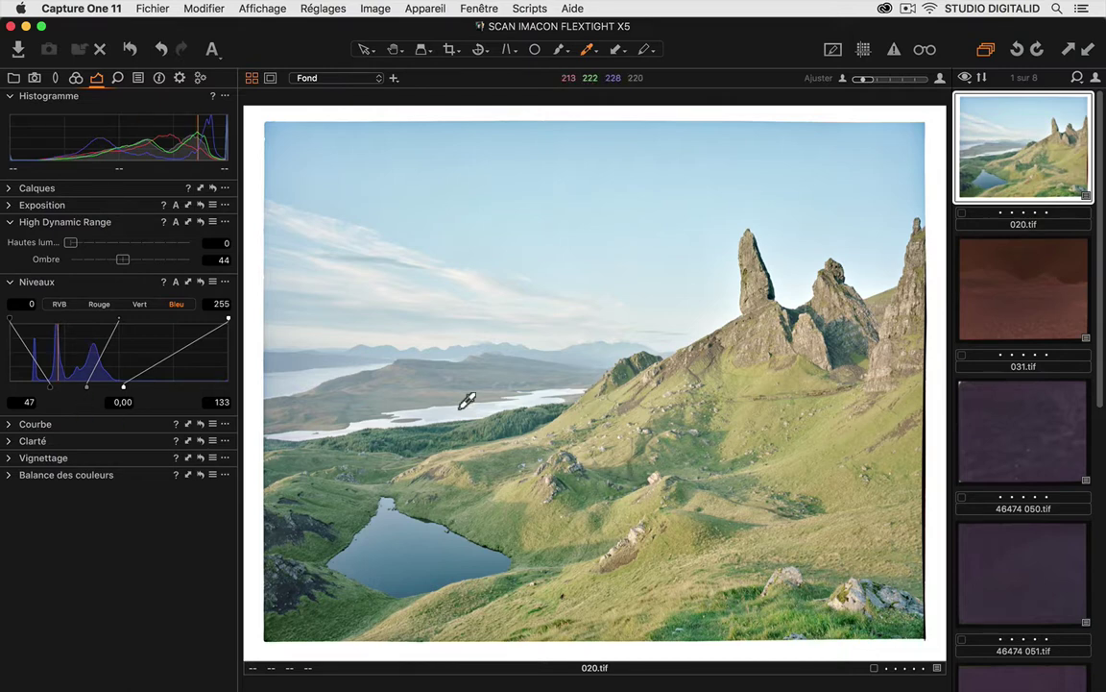
# Invert the negative 031.tif with the RGB levels, using a shadow input of 189 and a highlight input of 0.
pyautogui.click(1012, 301)
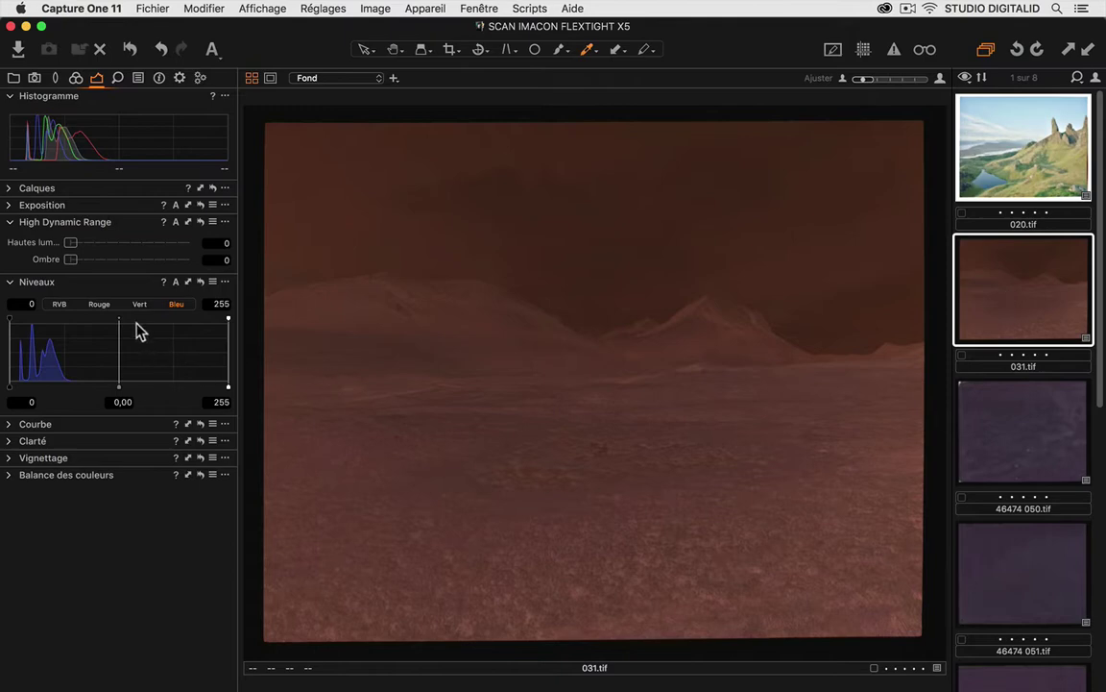
pyautogui.click(60, 304)
pyautogui.moveTo(12, 386)
pyautogui.mouseDown()
pyautogui.moveTo(173, 385)
pyautogui.moveTo(17, 376)
pyautogui.mouseUp()
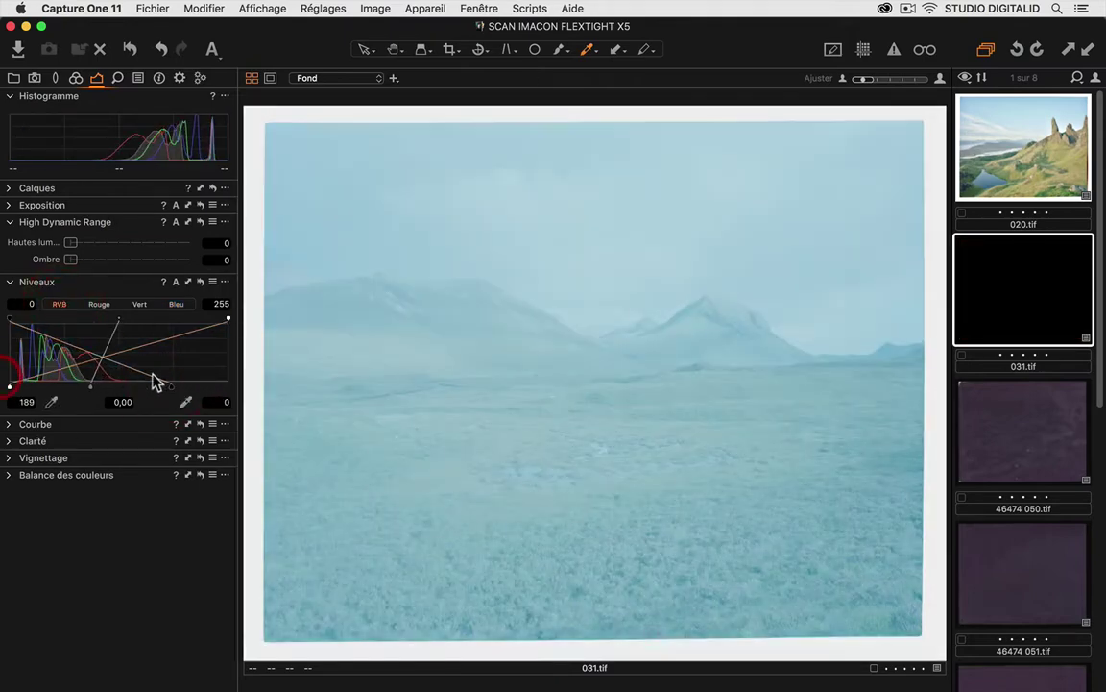
# Set the RGB levels' shadow input to 255 and raise the exposure of 031.tif to 2.44.
pyautogui.moveTo(173, 386); pyautogui.dragTo(274, 377)
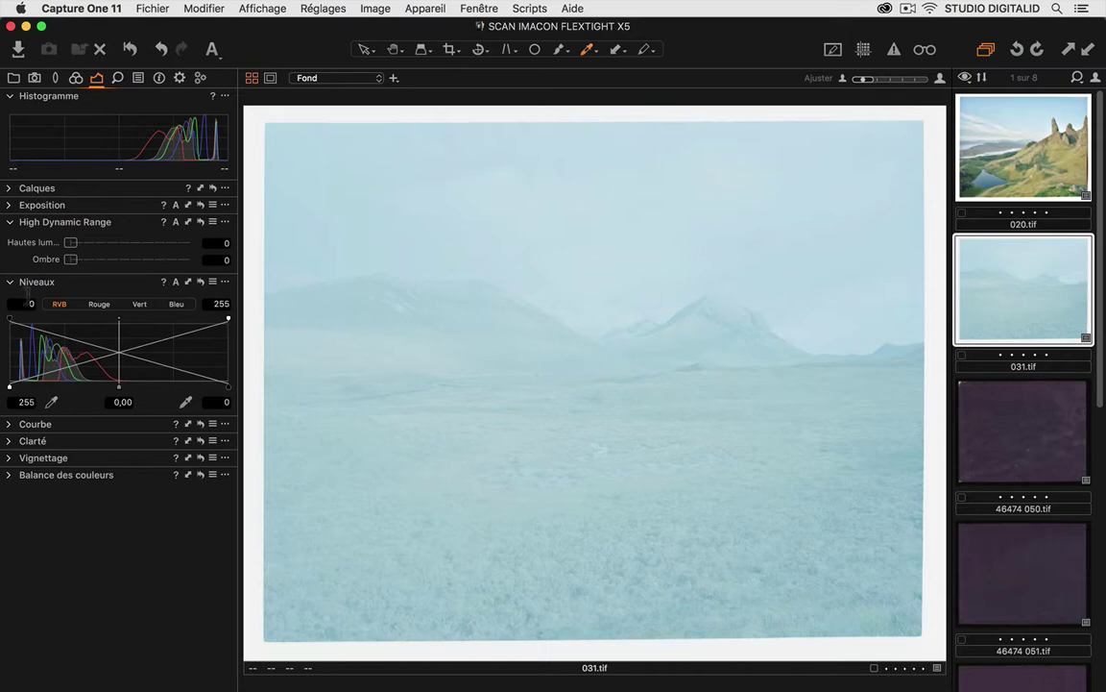
pyautogui.click(9, 189)
pyautogui.click(10, 322)
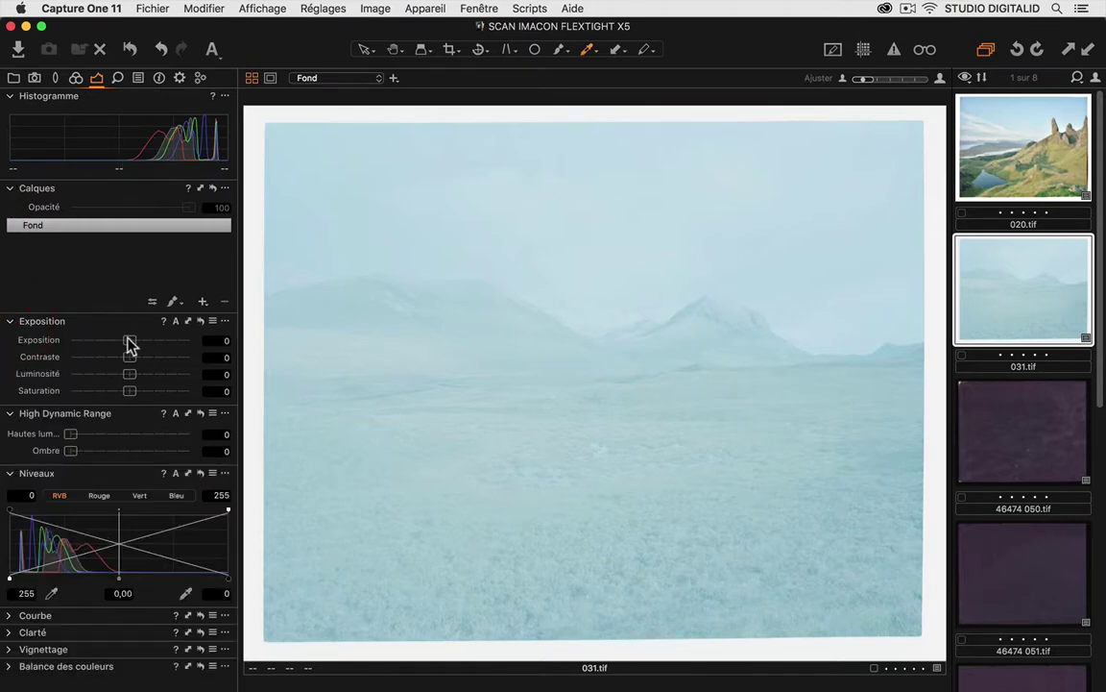
pyautogui.moveTo(128, 341); pyautogui.dragTo(173, 346)
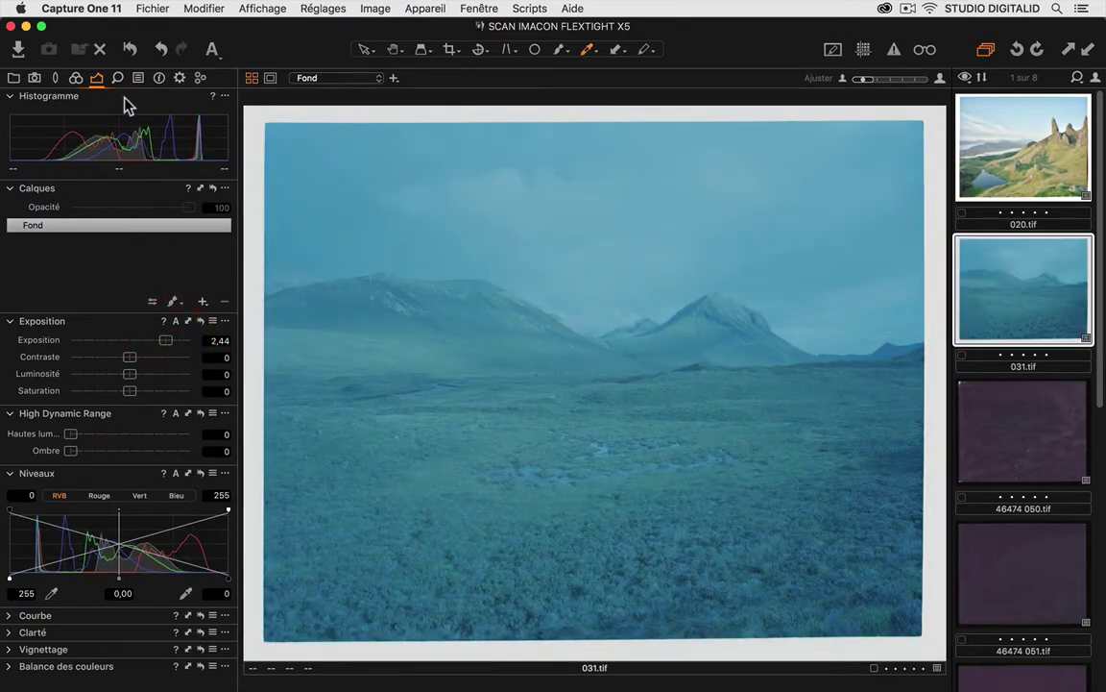
# Fit the levels' inputs to each channel's histogram: 146 to 236 for red, from 82 for green, and 56 to 169 for blue.
pyautogui.click(100, 496)
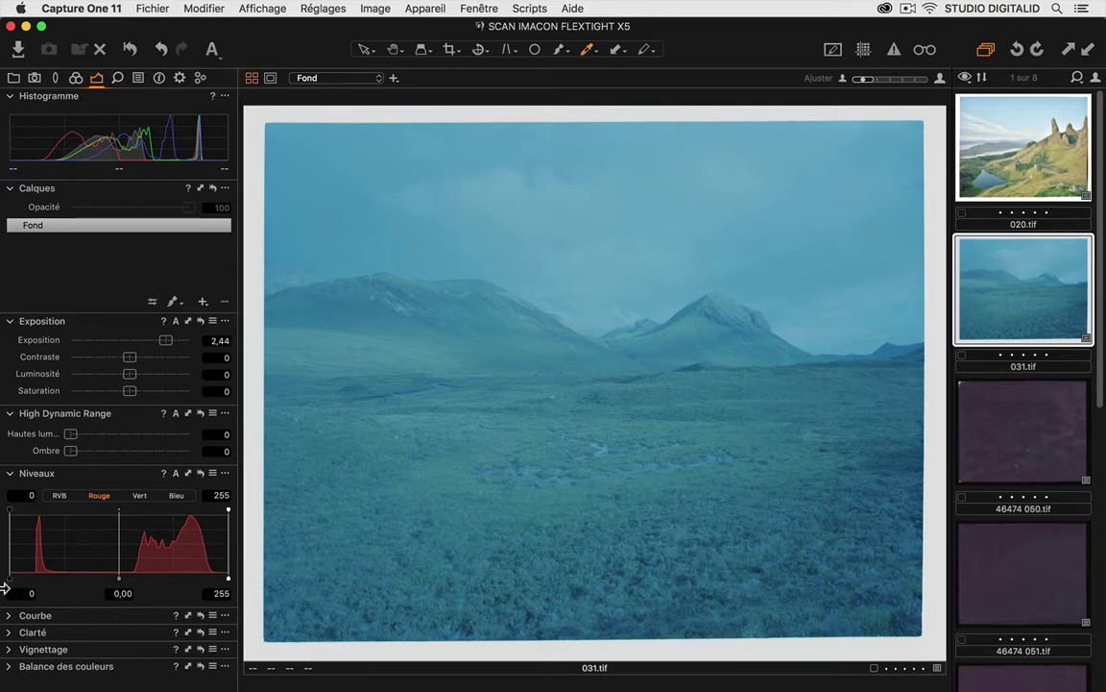
pyautogui.moveTo(14, 584); pyautogui.dragTo(135, 579)
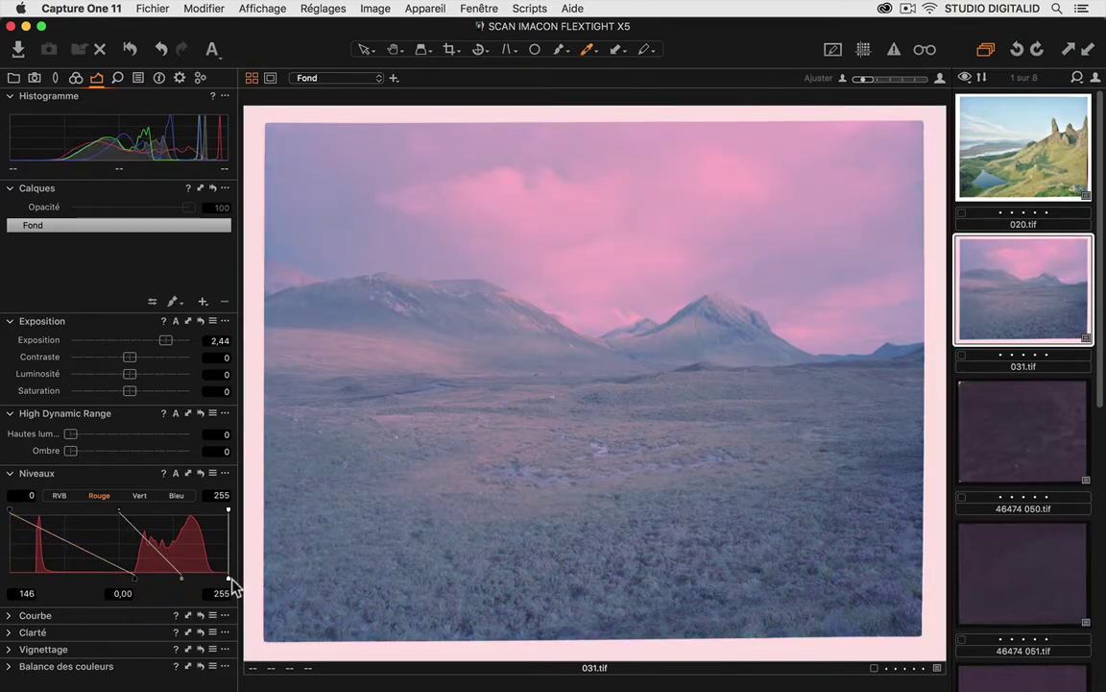
pyautogui.moveTo(228, 580); pyautogui.dragTo(212, 578)
pyautogui.click(140, 494)
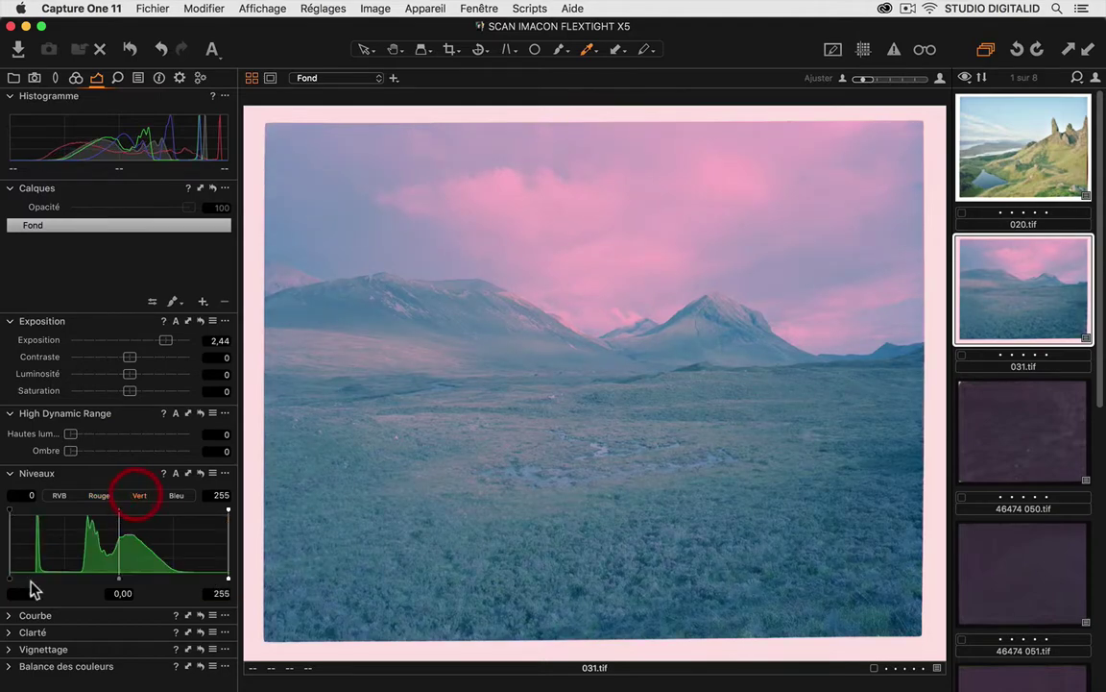
pyautogui.moveTo(13, 579); pyautogui.dragTo(79, 576)
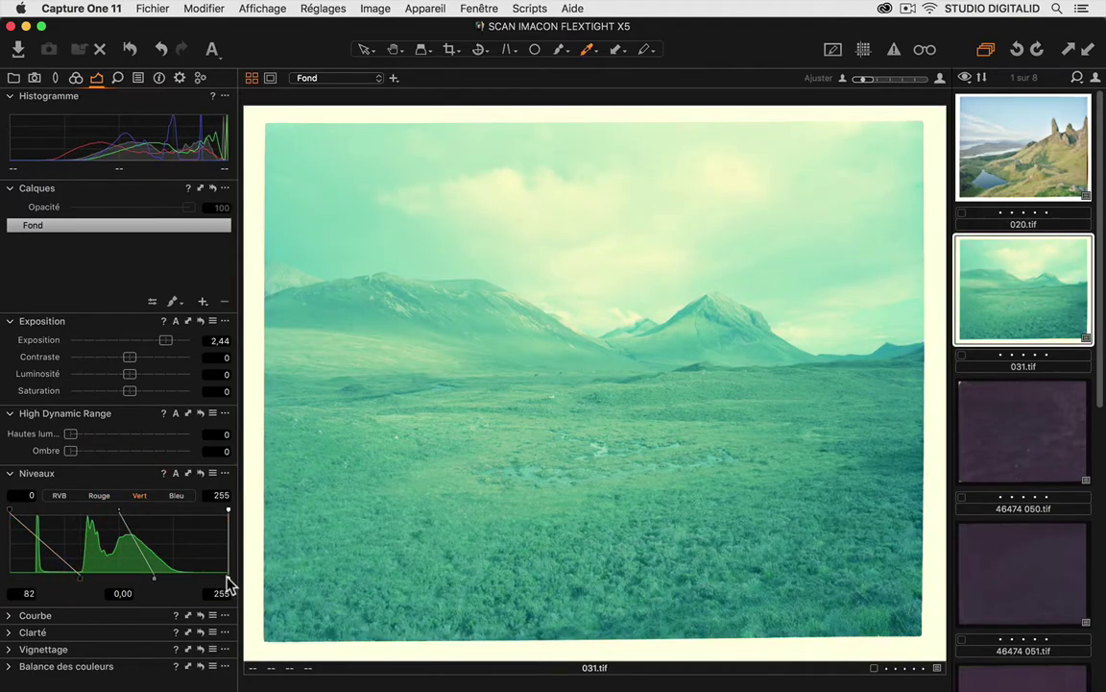
pyautogui.moveTo(228, 580); pyautogui.dragTo(185, 577)
pyautogui.click(176, 495)
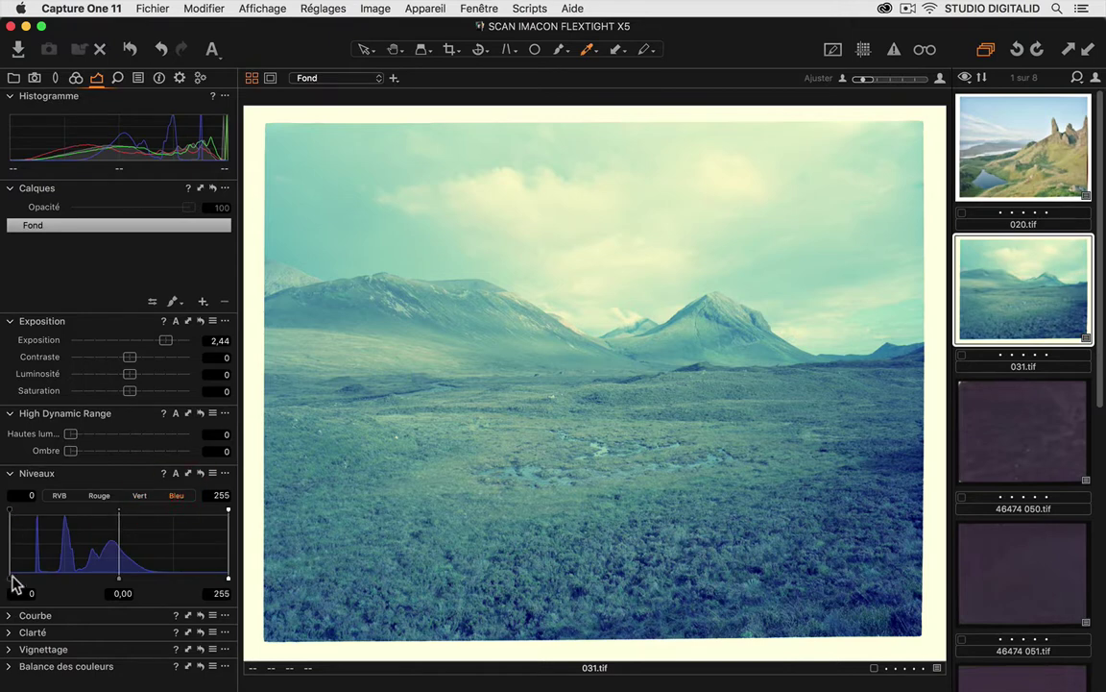
pyautogui.moveTo(12, 579); pyautogui.dragTo(58, 576)
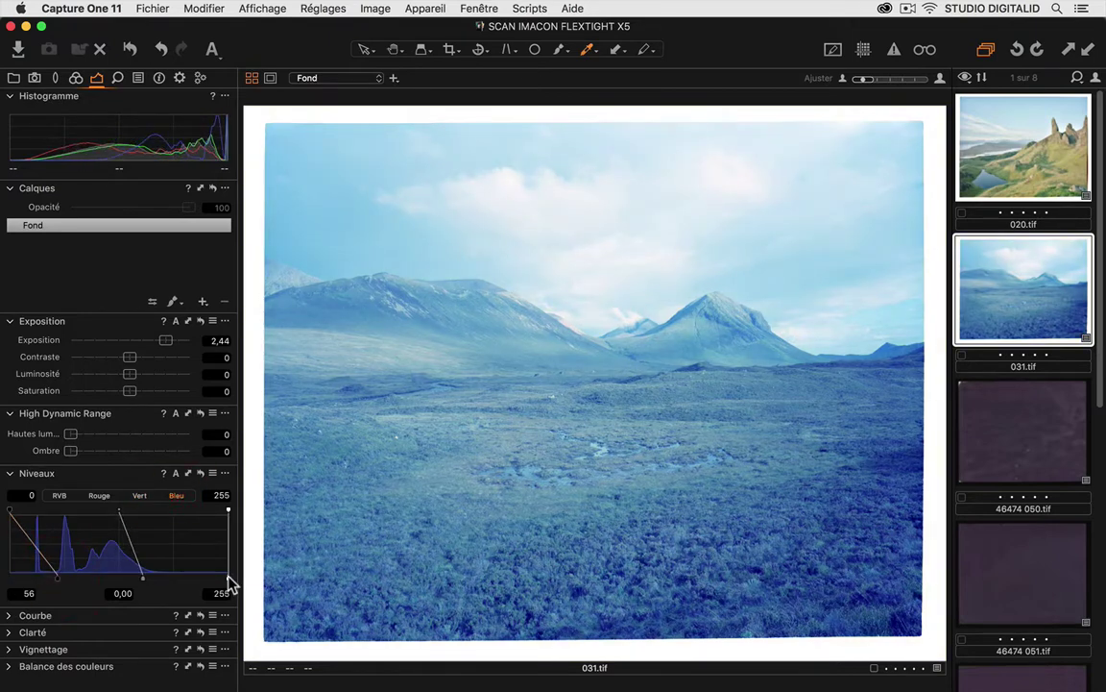
pyautogui.moveTo(227, 579); pyautogui.dragTo(154, 575)
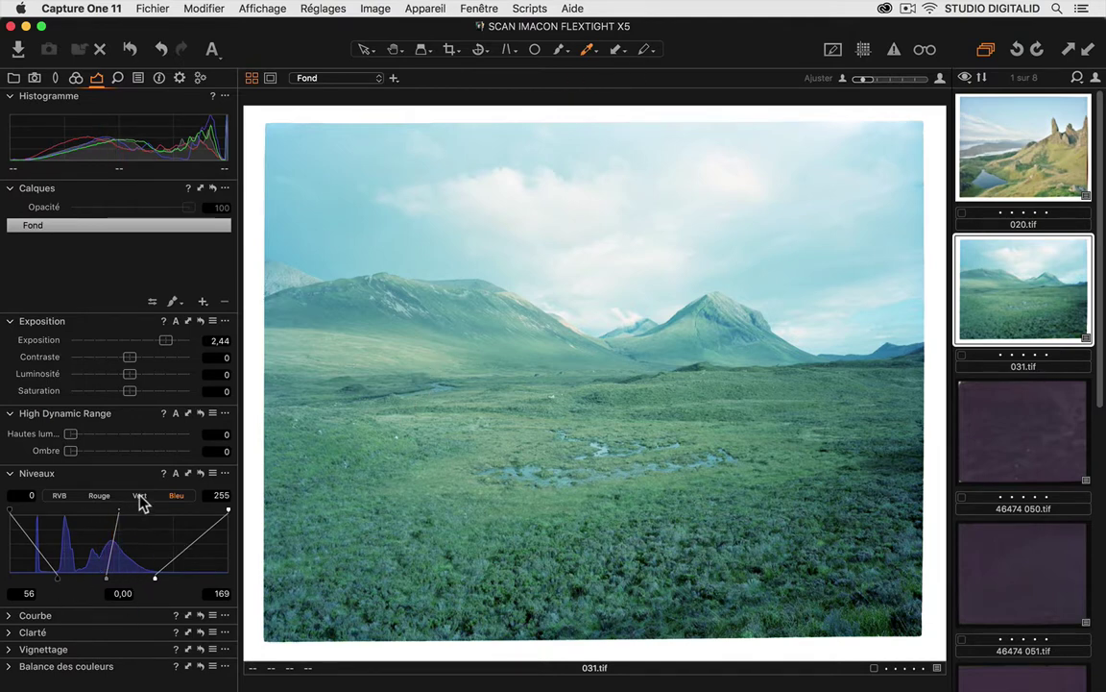
# Adjust the levels' midtones channel by channel to reduce the cyan cast, using 0.06 for blue.
pyautogui.click(99, 495)
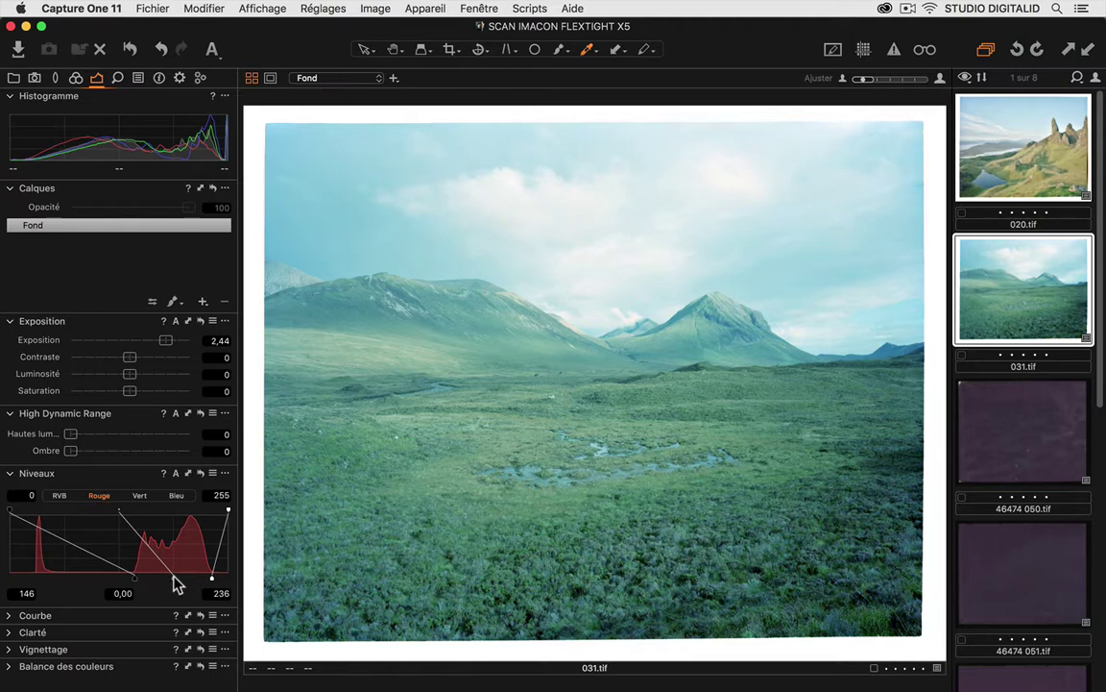
pyautogui.moveTo(176, 582); pyautogui.dragTo(100, 578)
pyautogui.click(142, 495)
pyautogui.click(176, 494)
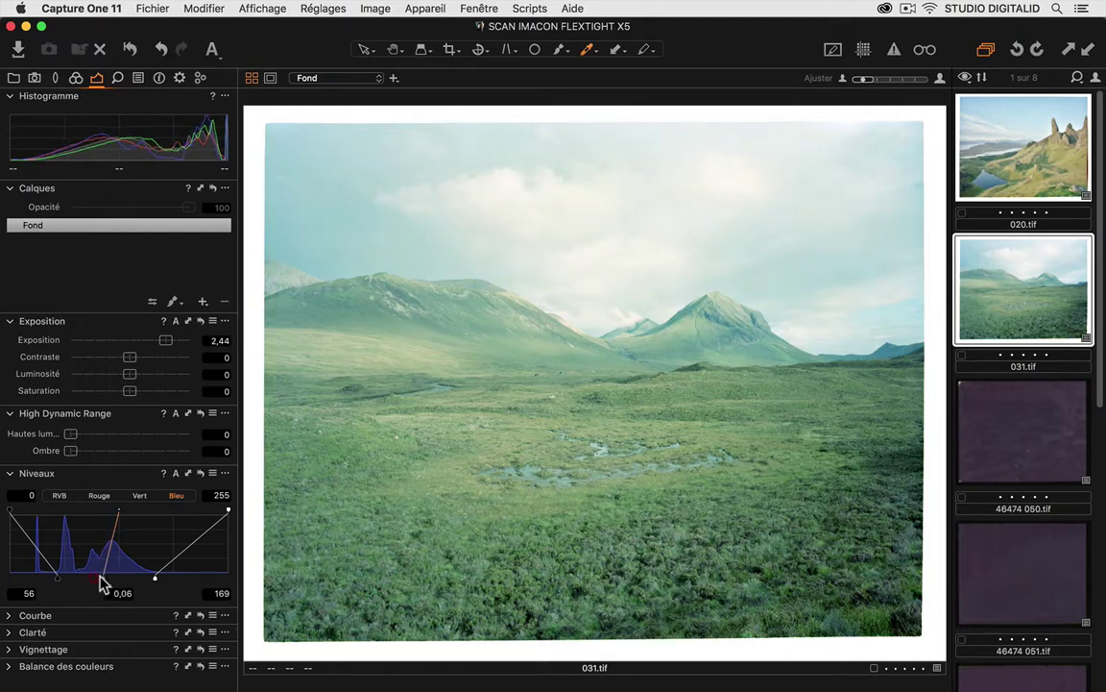
# Try white balance samples on the mountains and clouds of 031.tif, and reset the white balance.
pyautogui.click(587, 50)
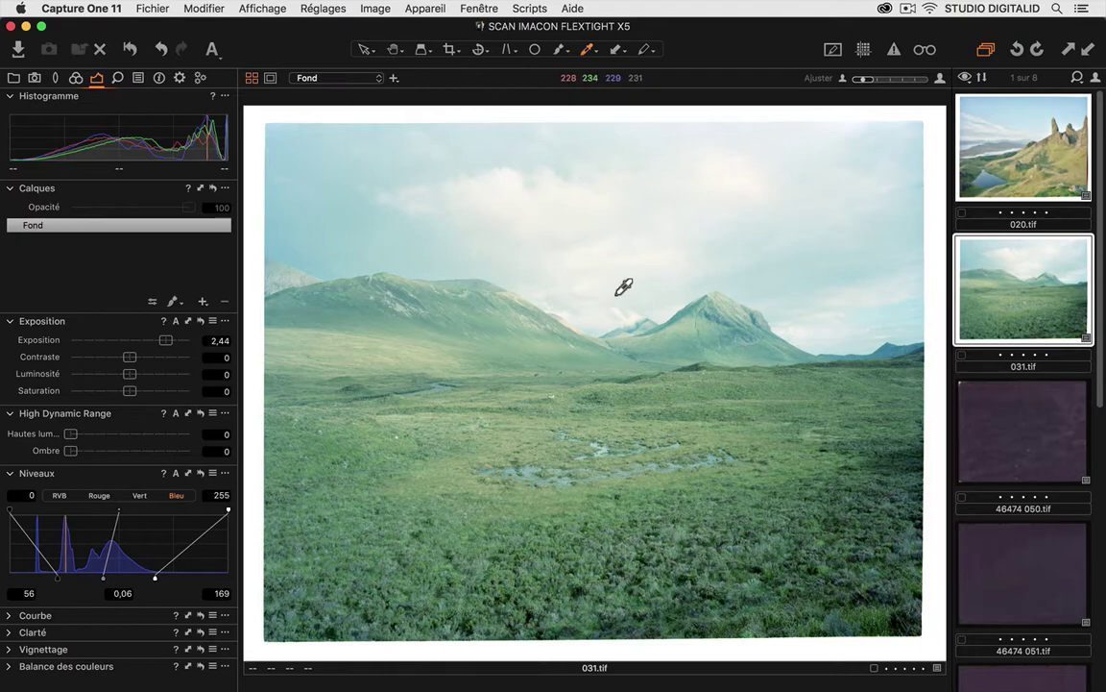
pyautogui.click(403, 303)
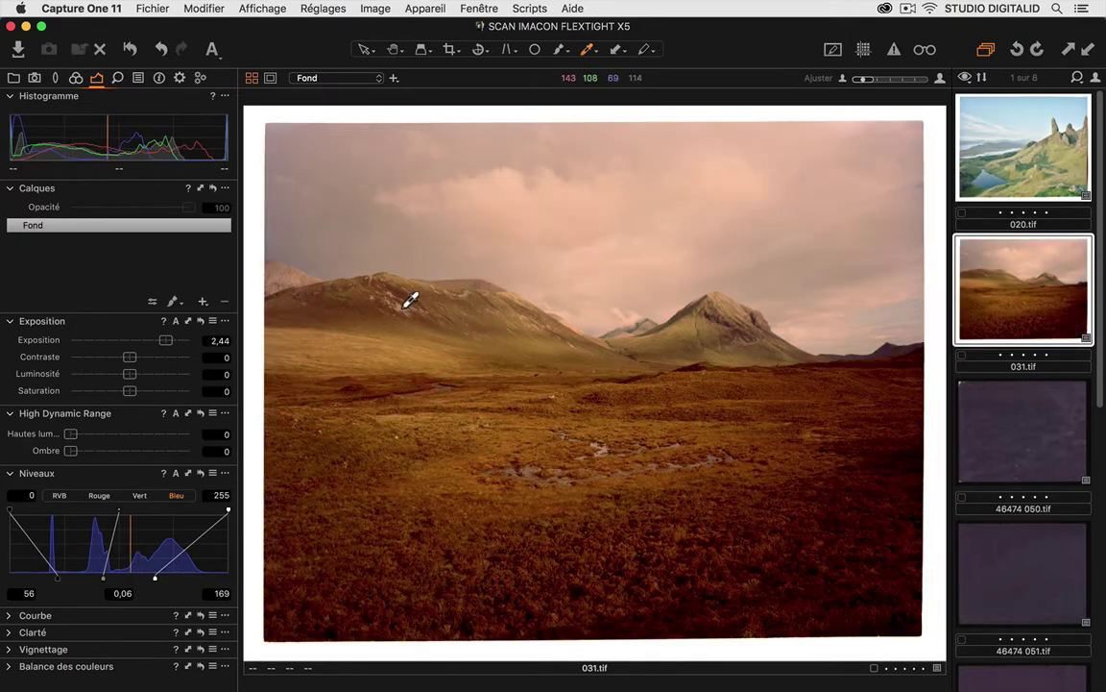
pyautogui.click(408, 298)
pyautogui.click(629, 313)
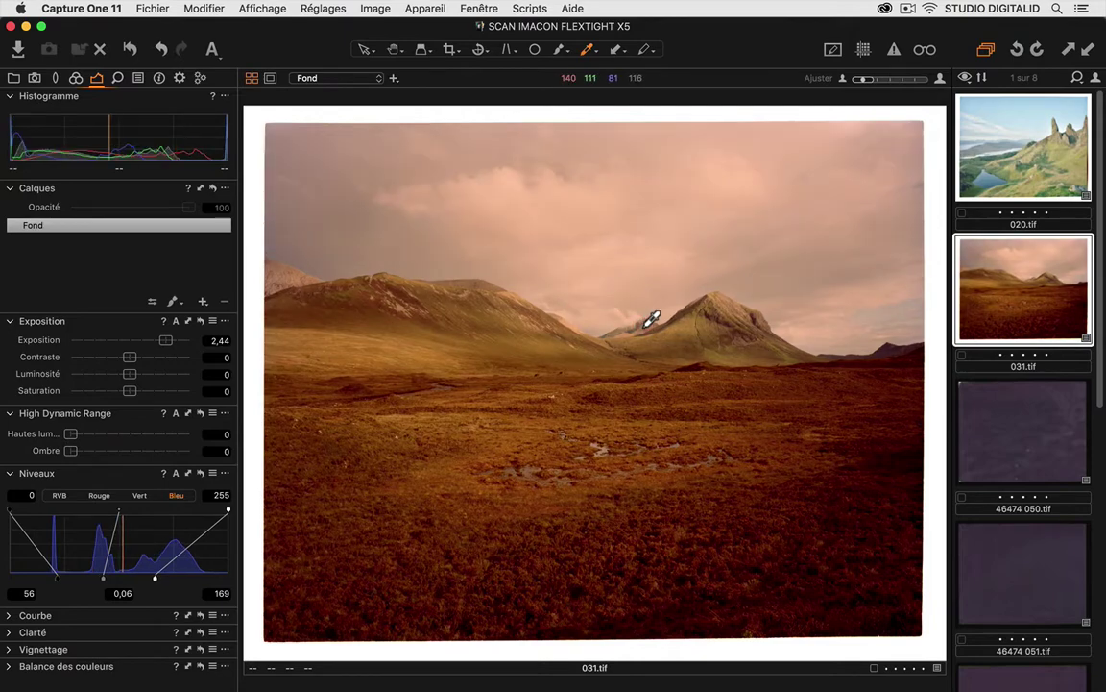
pyautogui.click(728, 308)
pyautogui.click(891, 347)
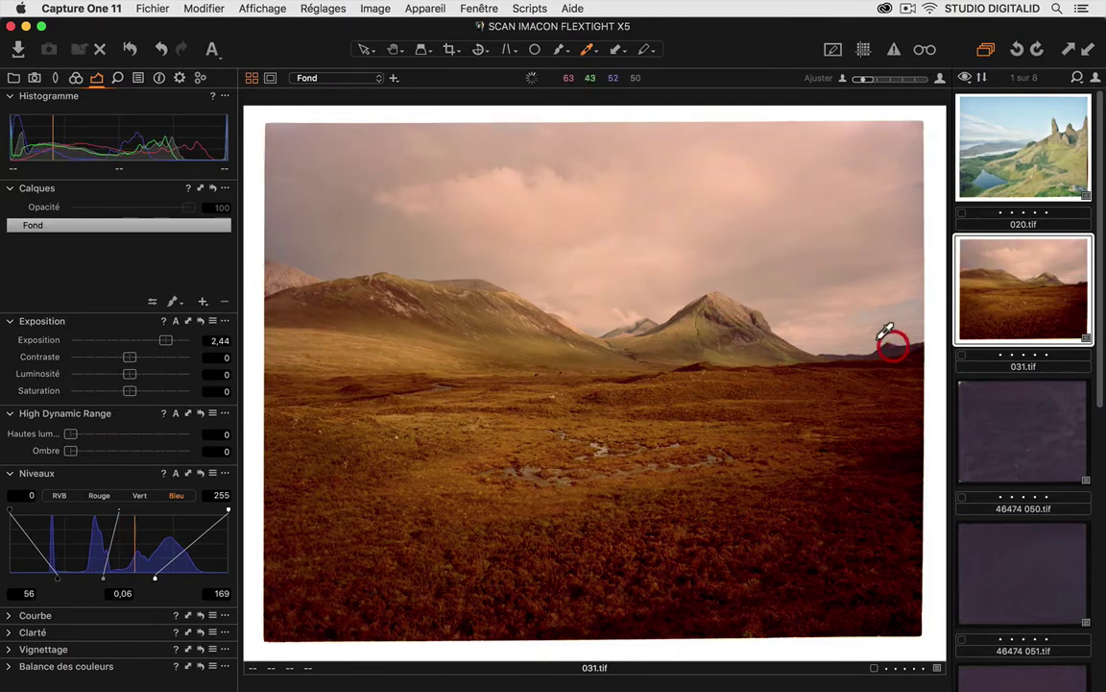
pyautogui.click(728, 288)
pyautogui.click(653, 252)
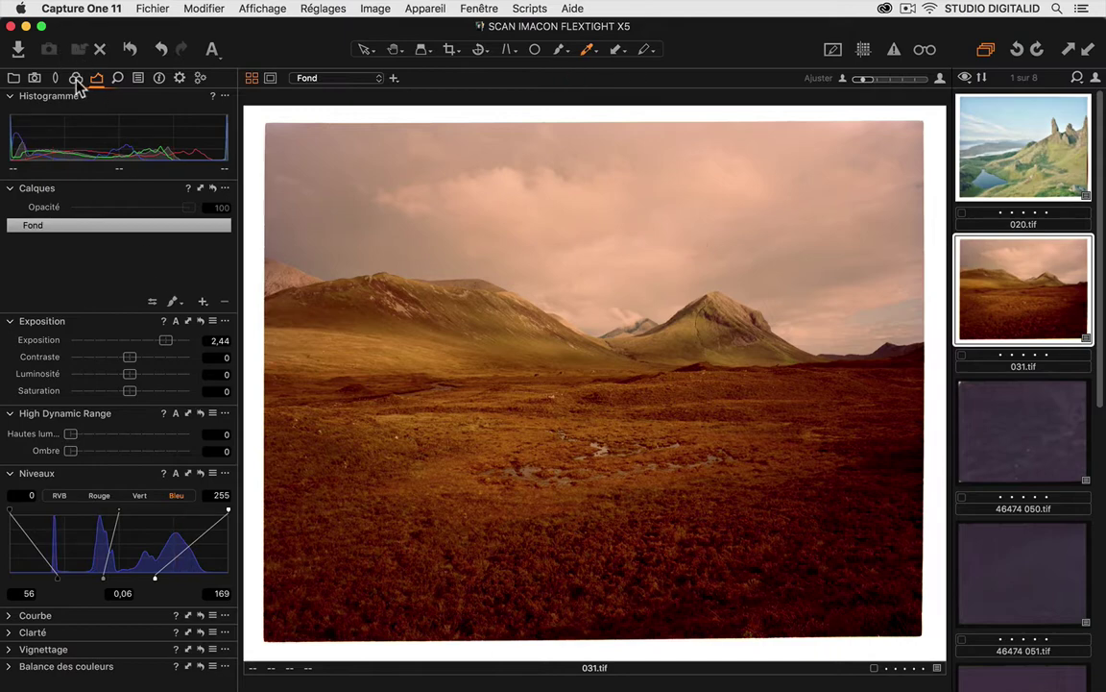
pyautogui.click(76, 78)
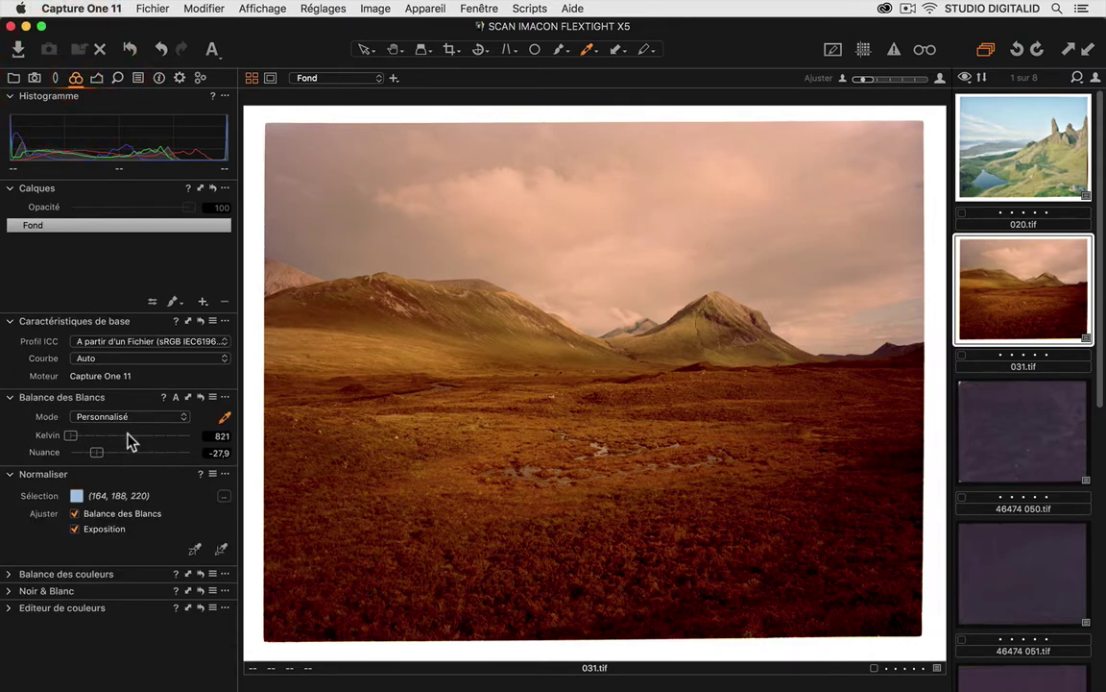
pyautogui.click(199, 398)
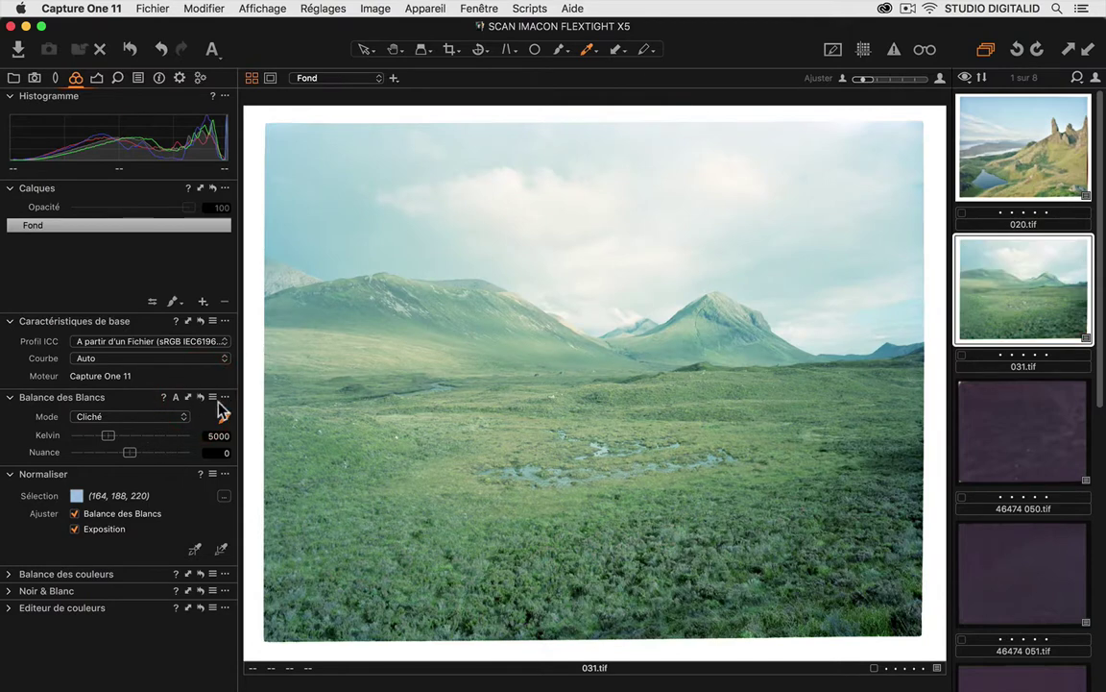
# Rebalance the levels' midtones channel by channel, using 0.35 for blue and -0.31 for red.
pyautogui.click(96, 79)
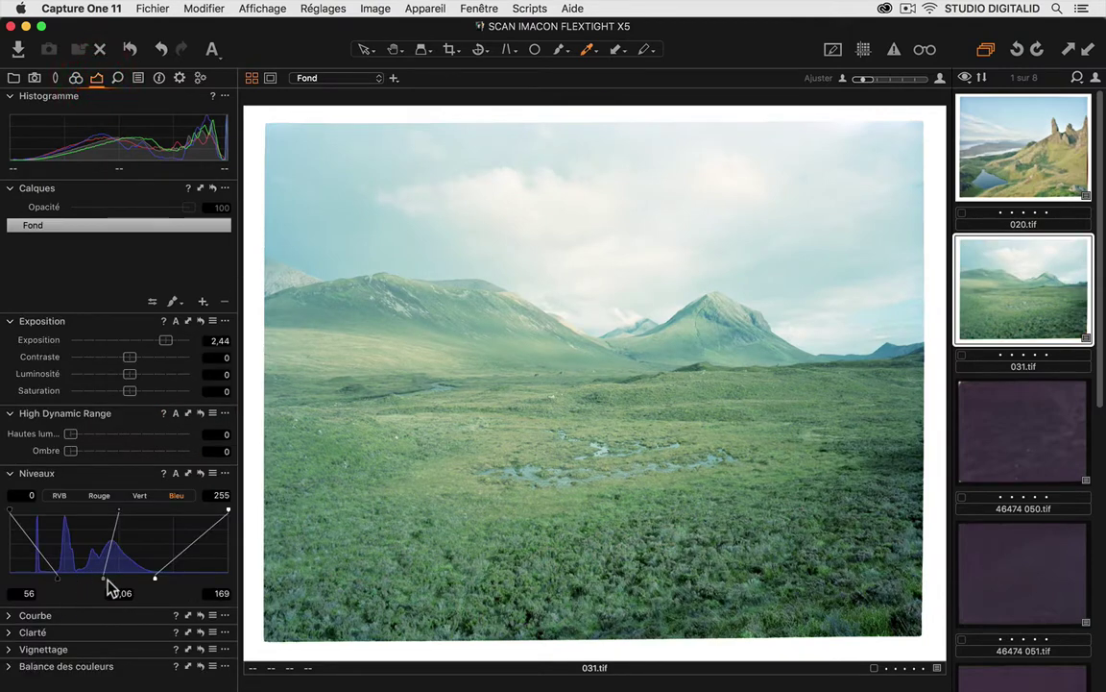
pyautogui.moveTo(104, 576); pyautogui.dragTo(184, 575)
pyautogui.click(139, 495)
pyautogui.click(99, 494)
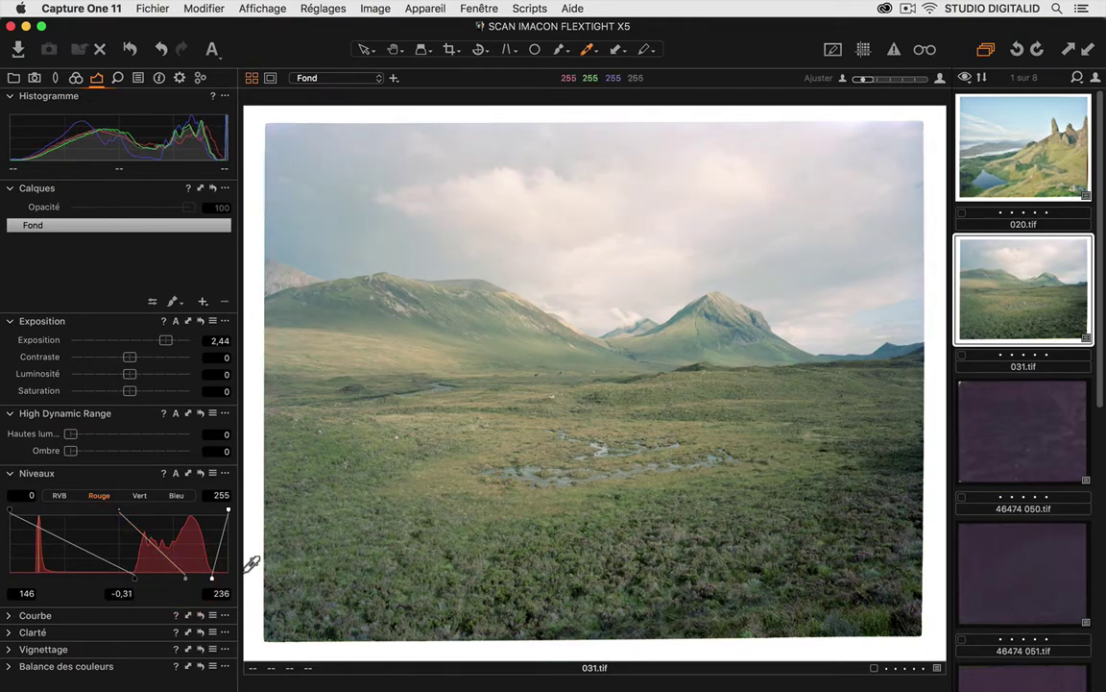
# Fine-tune the levels' inputs, with a red highlight of 234, a green highlight of 196 and a green shadow of 82.
pyautogui.moveTo(213, 574); pyautogui.dragTo(214, 575)
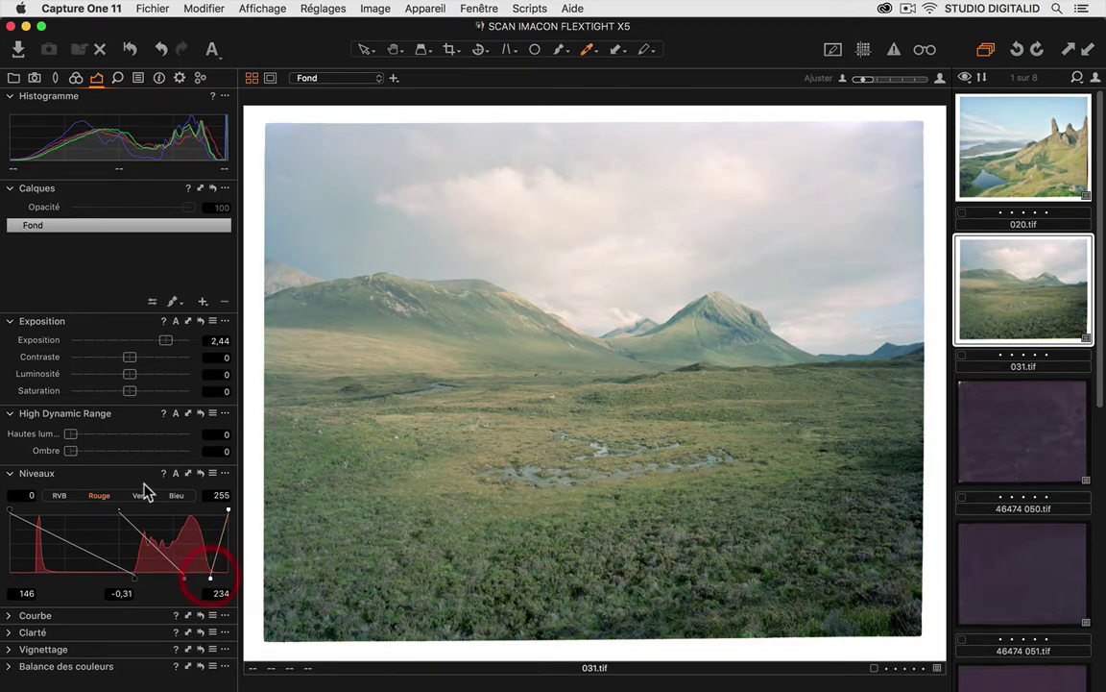
pyautogui.click(139, 494)
pyautogui.click(178, 576)
pyautogui.click(178, 495)
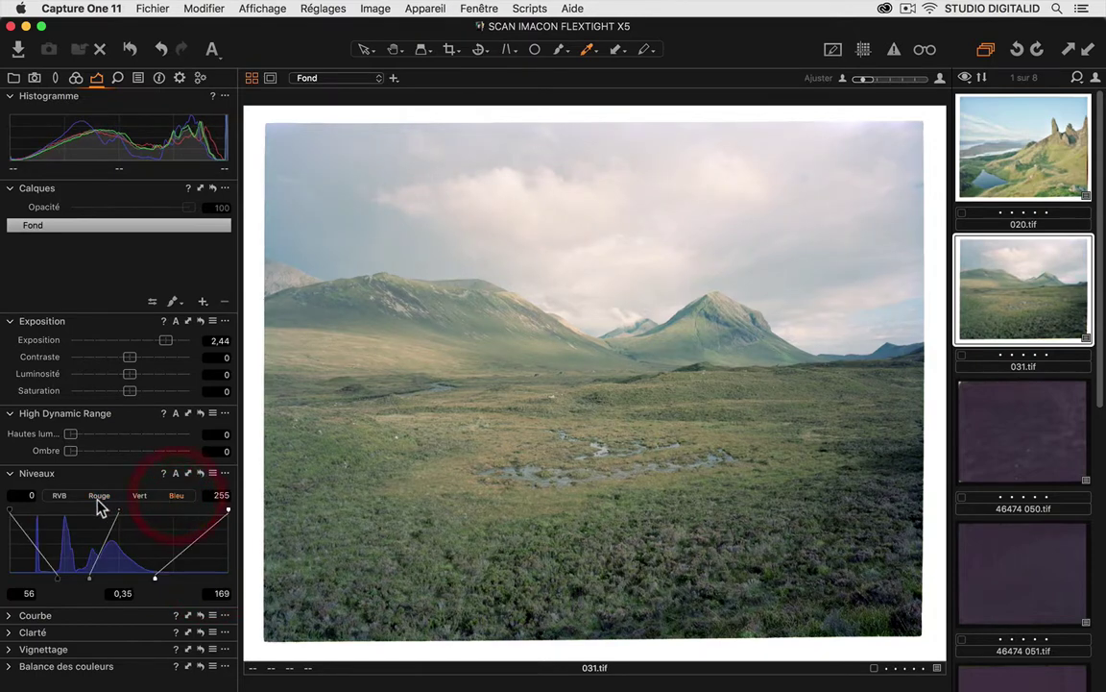
pyautogui.click(99, 495)
pyautogui.moveTo(210, 576); pyautogui.dragTo(178, 577)
pyautogui.click(139, 496)
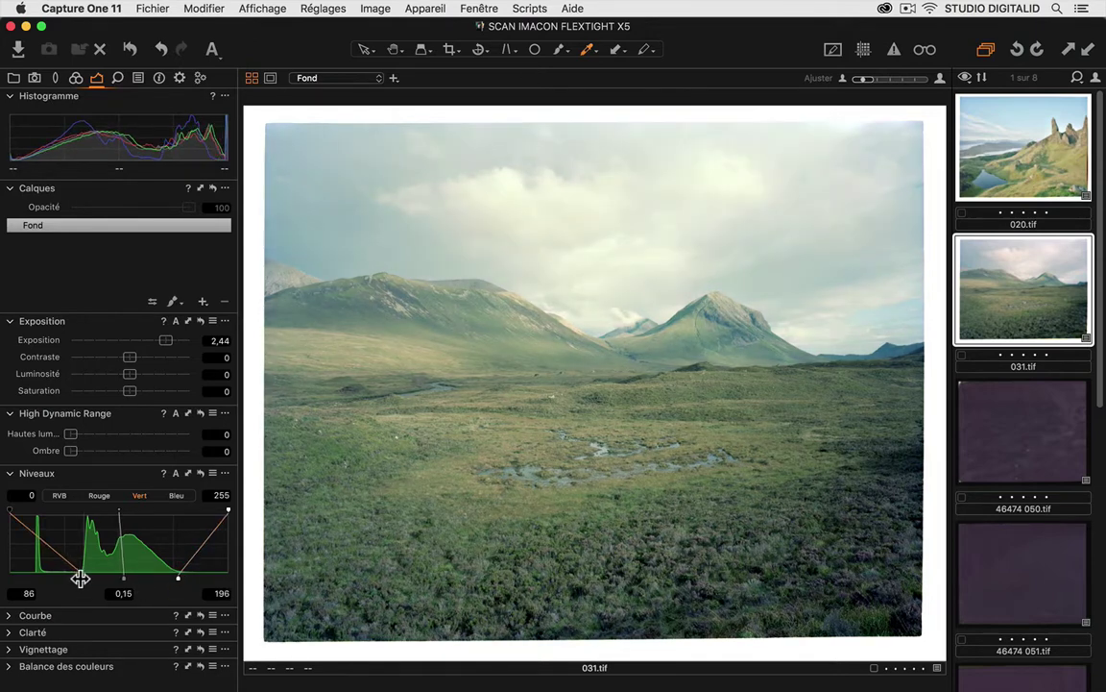
pyautogui.click(79, 578)
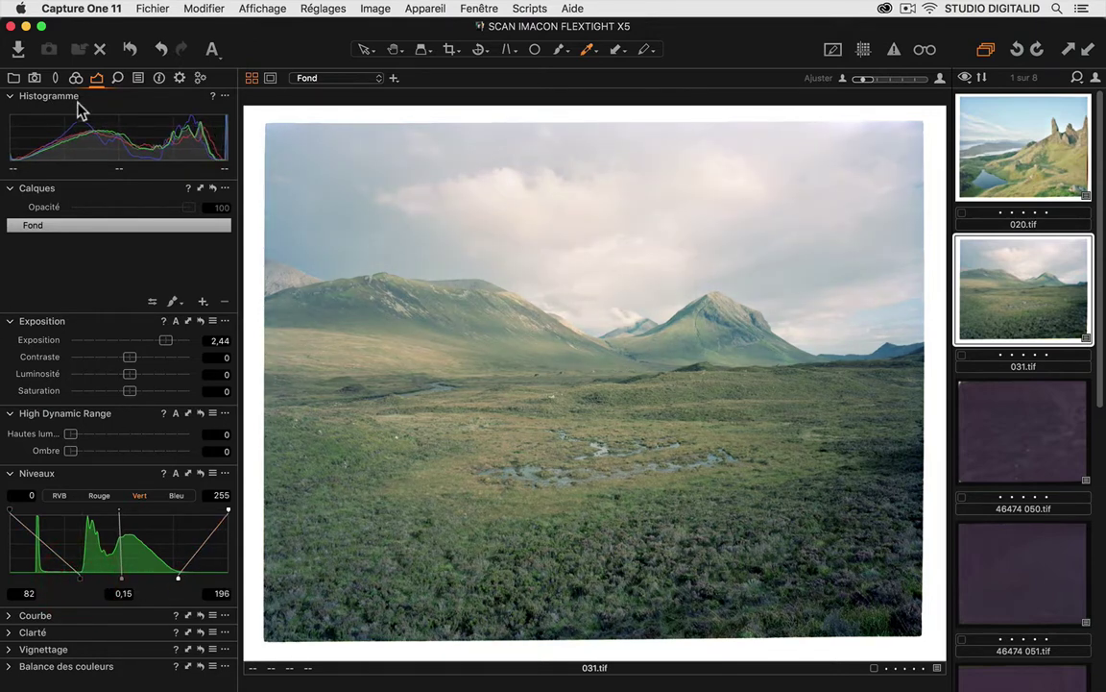
# Set the saturation to -13 and the red channel's levels to shadow 149, midtone -0.25 and highlight 232.
pyautogui.click(77, 80)
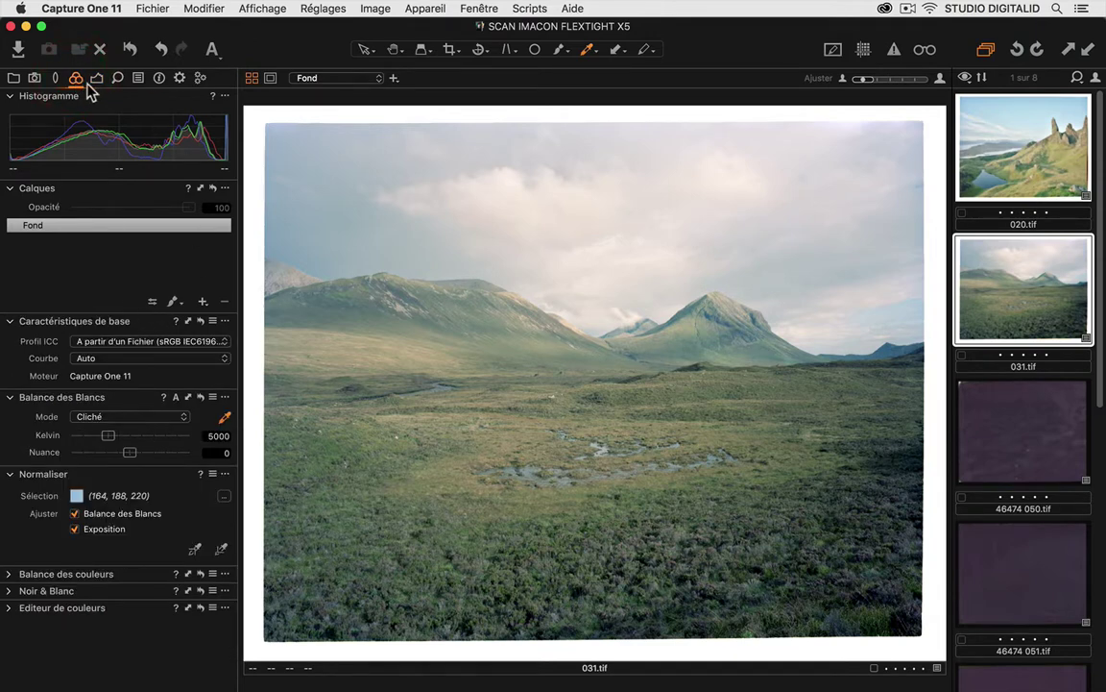
pyautogui.click(97, 79)
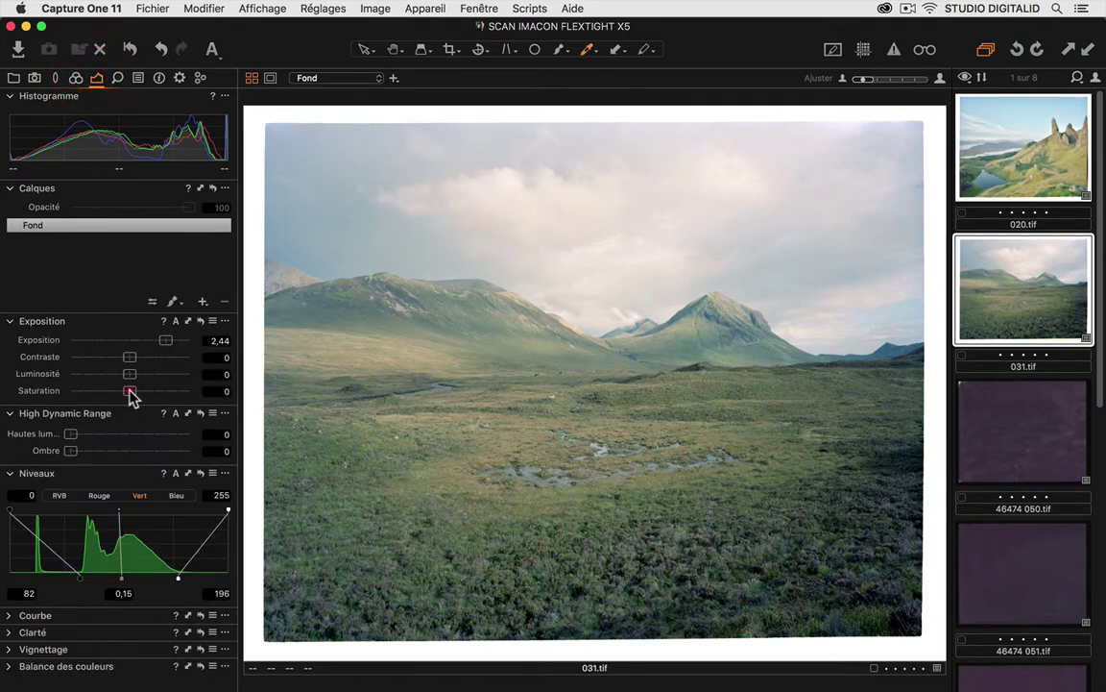
pyautogui.moveTo(130, 397)
pyautogui.mouseDown()
pyautogui.moveTo(140, 396)
pyautogui.moveTo(106, 393)
pyautogui.moveTo(122, 396)
pyautogui.mouseUp()
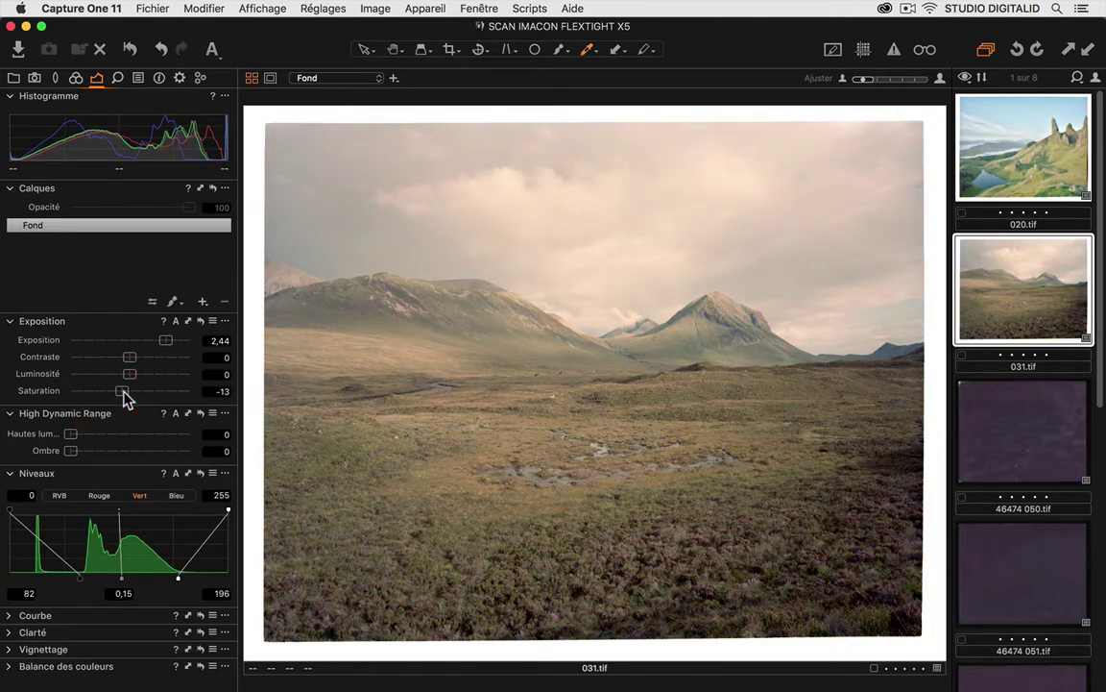
pyautogui.moveTo(142, 568); pyautogui.dragTo(179, 578)
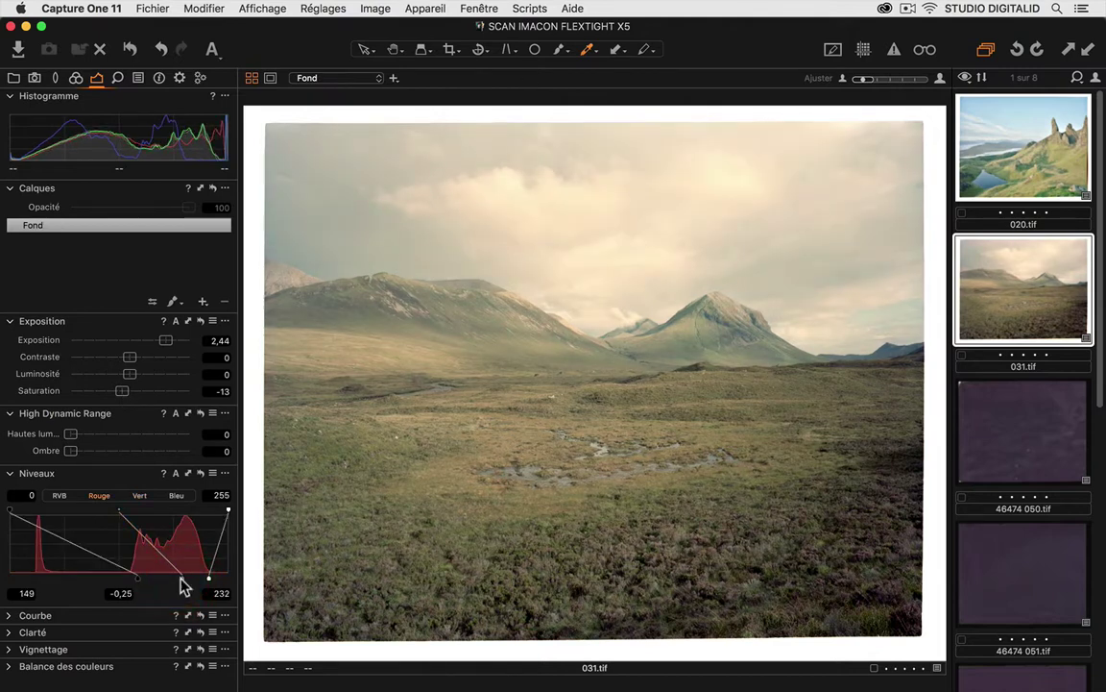
# Tint the shadows and highlights slightly towards magenta-red and the midtones towards blue with the colour balance, and set the brightness to 2.
pyautogui.click(8, 668)
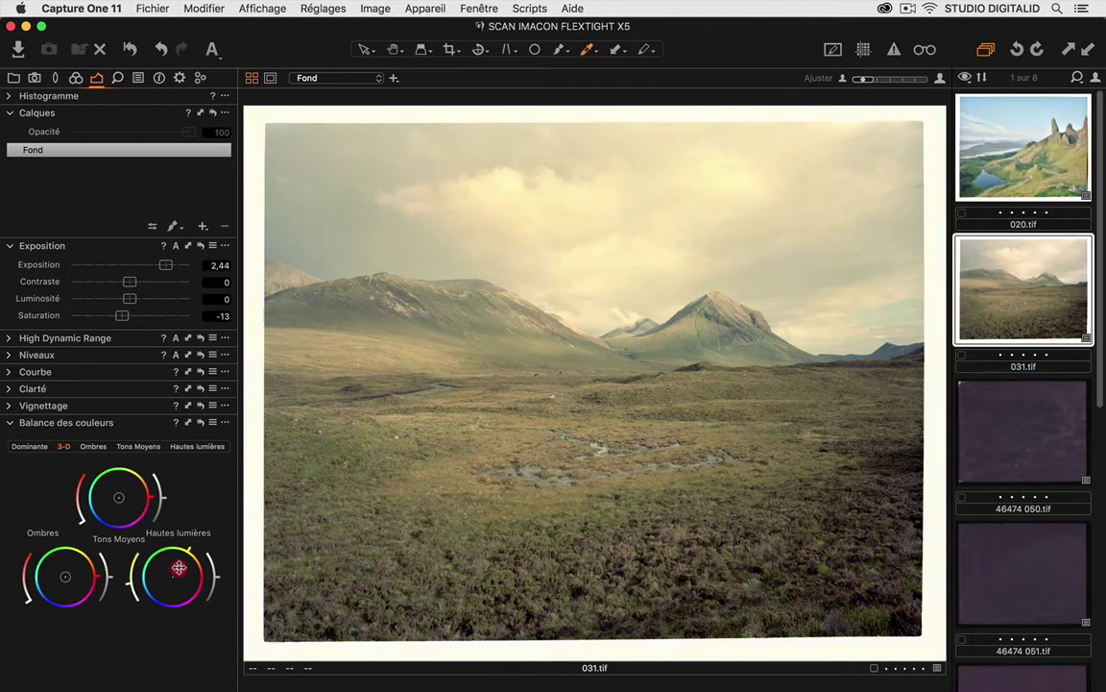
pyautogui.moveTo(172, 577); pyautogui.dragTo(173, 580)
pyautogui.moveTo(66, 576); pyautogui.dragTo(67, 580)
pyautogui.moveTo(131, 305); pyautogui.dragTo(132, 306)
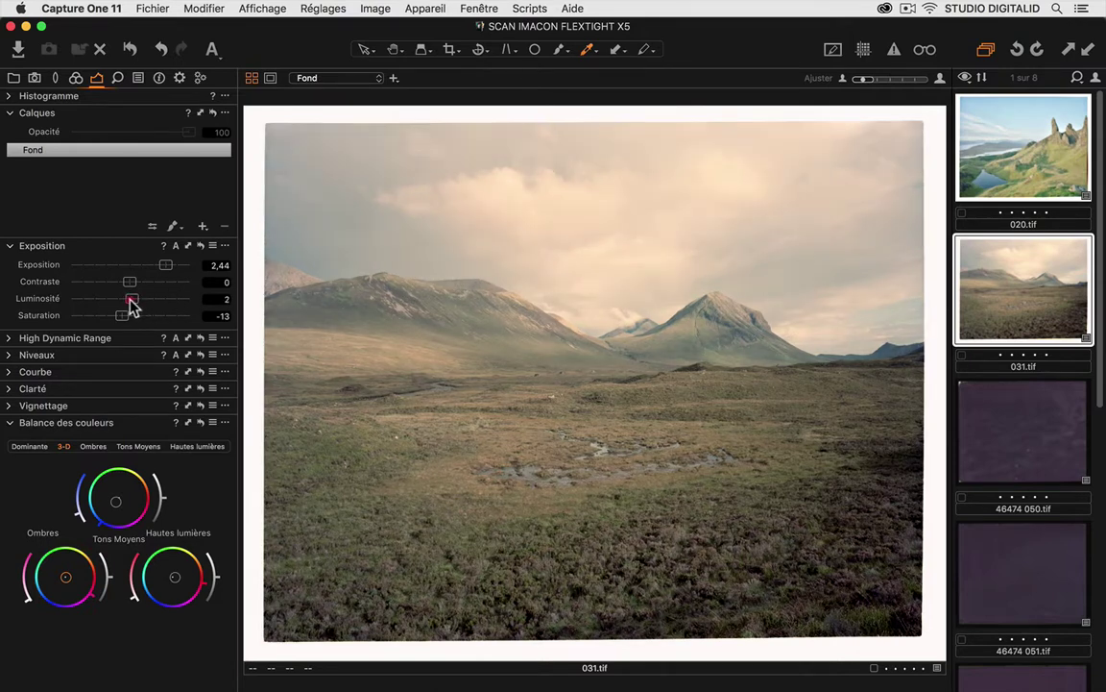
# Adjust the green channel's curve with one midtone point and one highlight point.
pyautogui.click(8, 372)
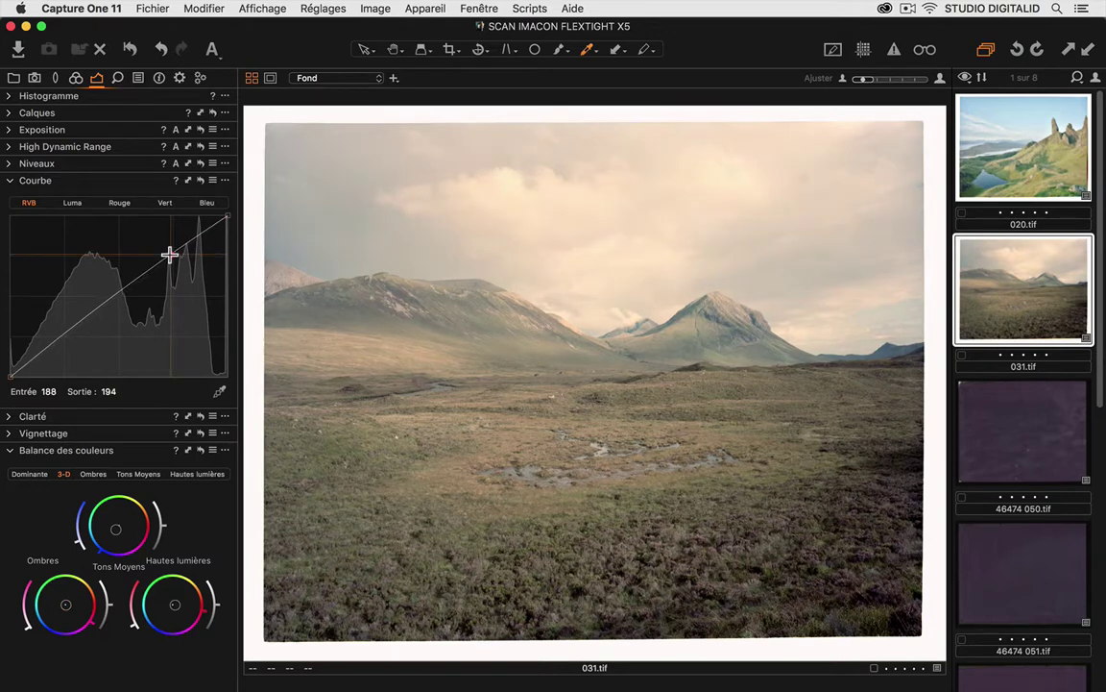
pyautogui.click(165, 202)
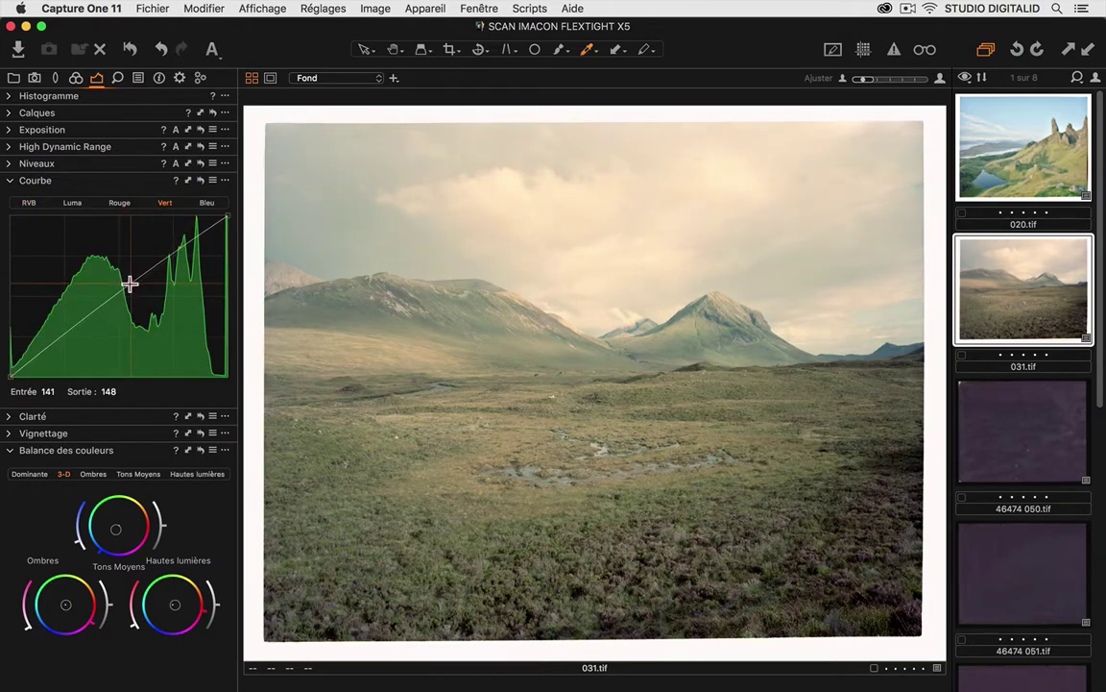
pyautogui.click(131, 287)
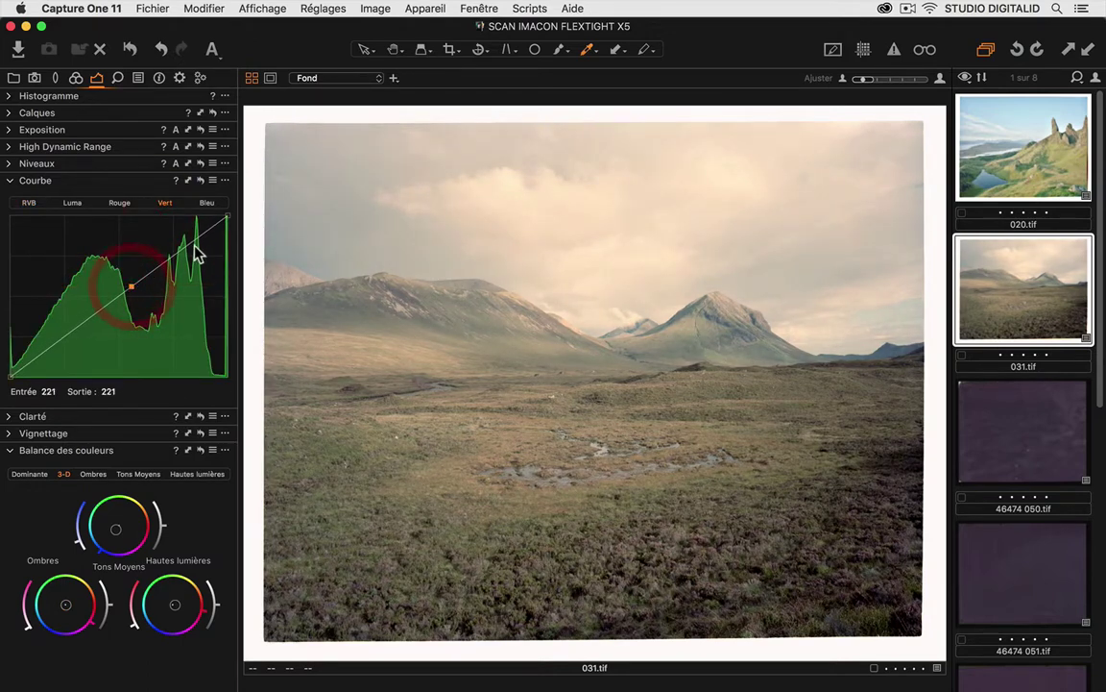
pyautogui.moveTo(187, 244); pyautogui.dragTo(188, 242)
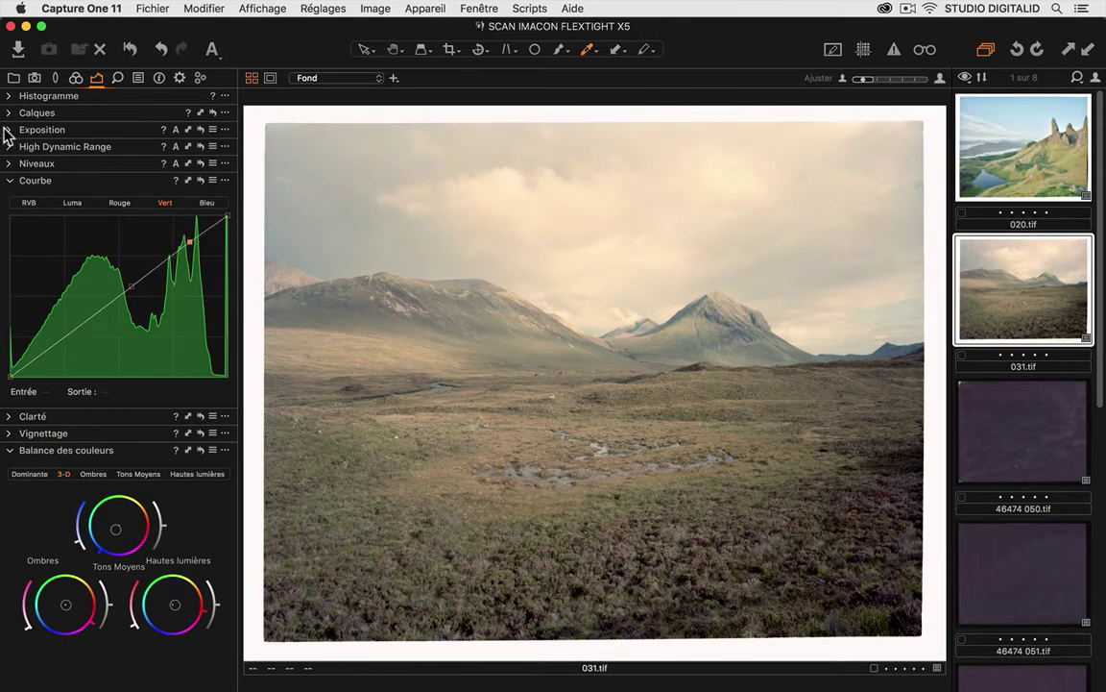
# Cool the white balance of 031.tif to 3971 Kelvin.
pyautogui.click(75, 78)
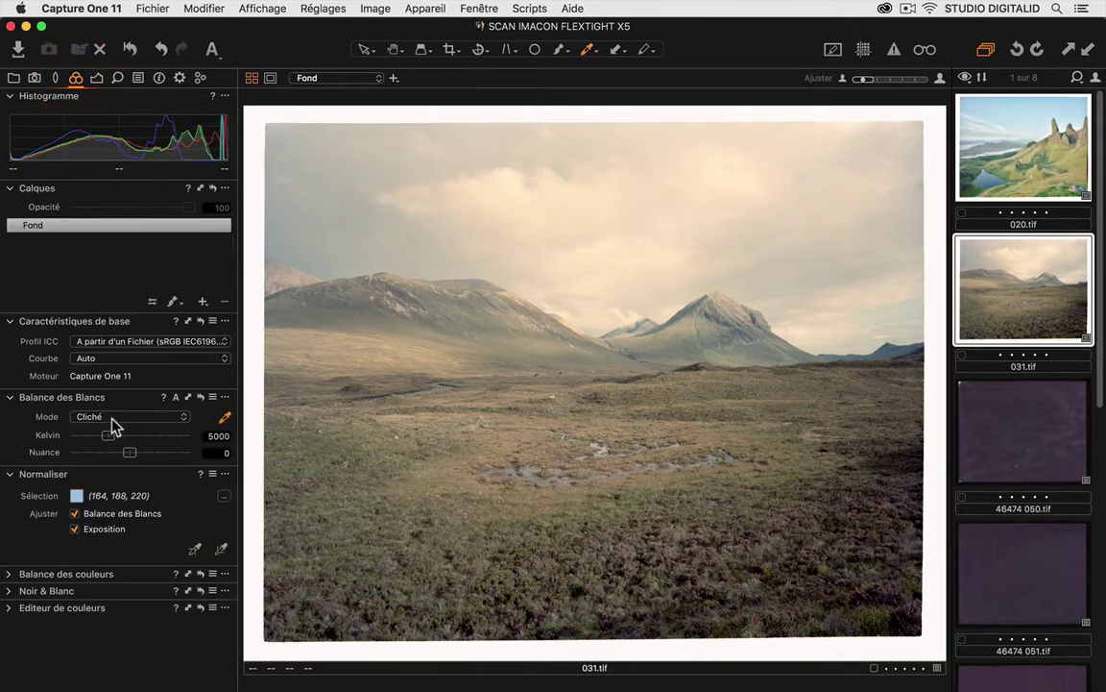
pyautogui.moveTo(109, 440); pyautogui.dragTo(98, 439)
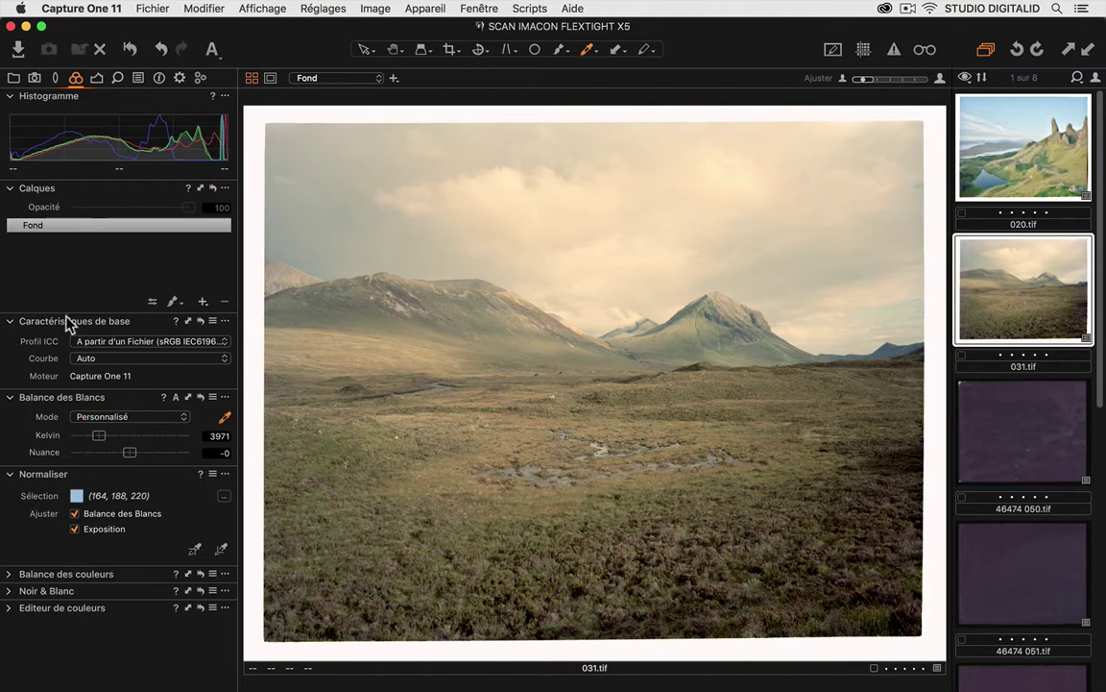
# Invert 46474 050.tif by swapping the ends of its combined RGB levels, with shadow 255 and highlight 1.
pyautogui.click(1027, 432)
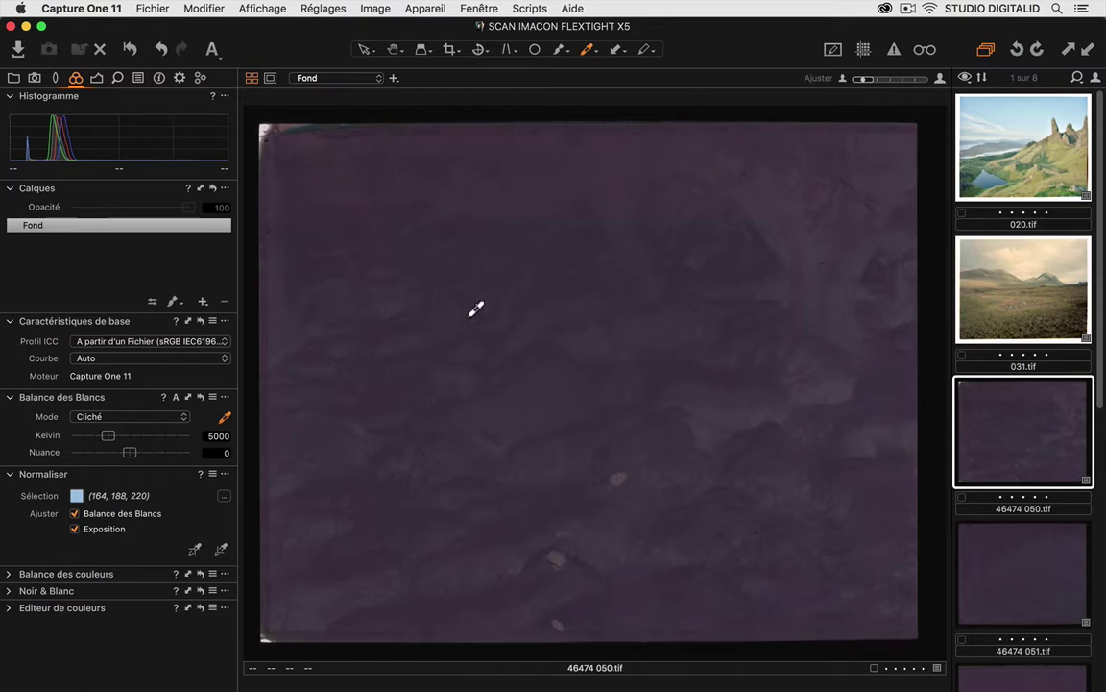
pyautogui.click(96, 79)
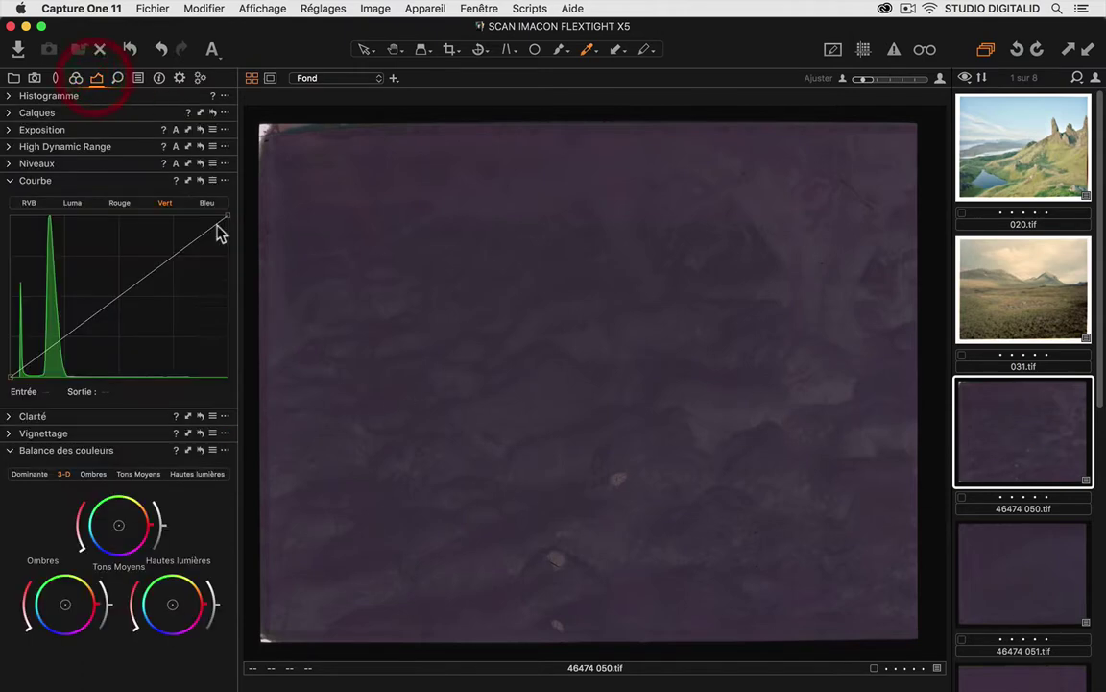
pyautogui.click(10, 163)
pyautogui.click(56, 185)
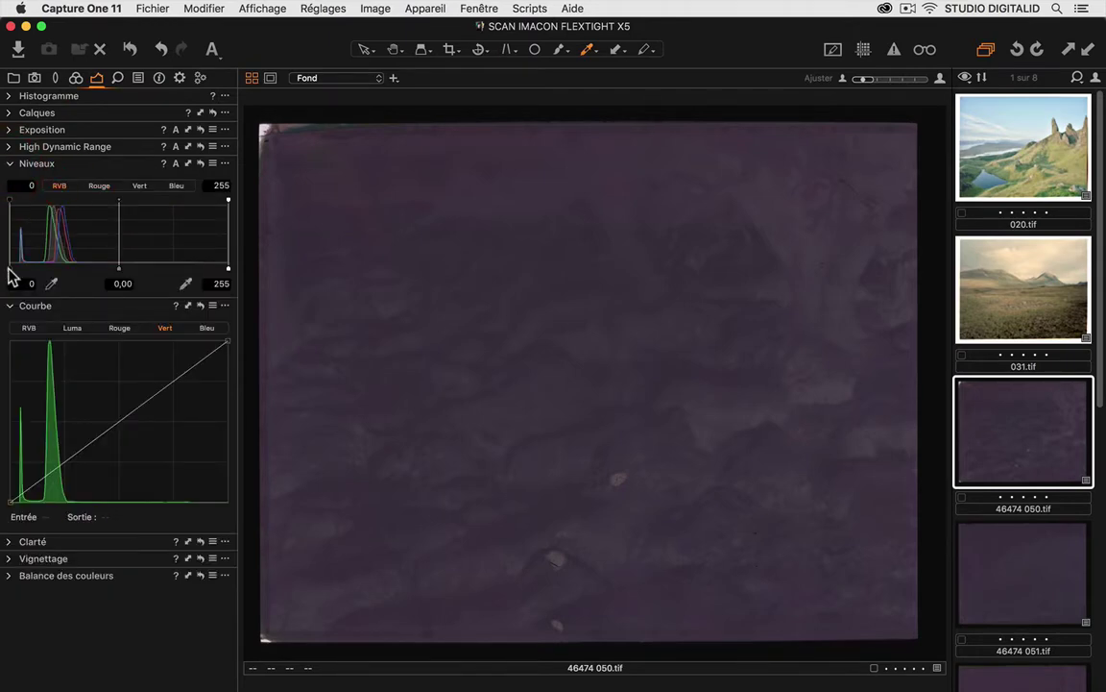
pyautogui.moveTo(9, 269); pyautogui.dragTo(279, 266)
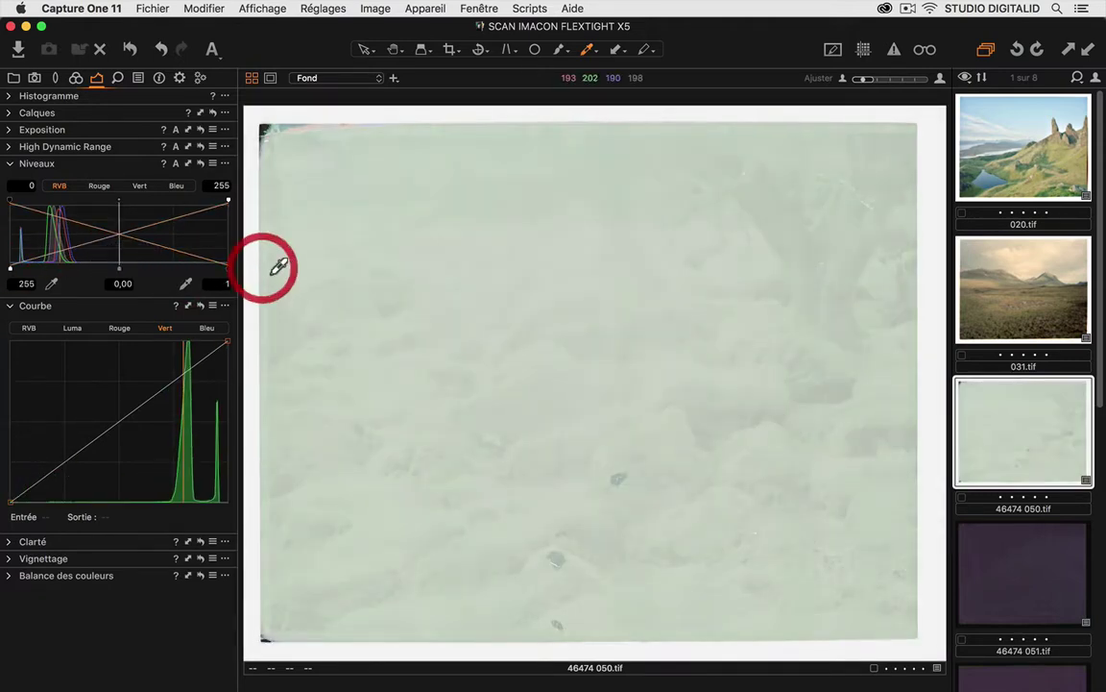
# Set the red channel's levels to shadow 49 and highlight 76, and tighten the green channel's levels around its histogram.
pyautogui.click(100, 186)
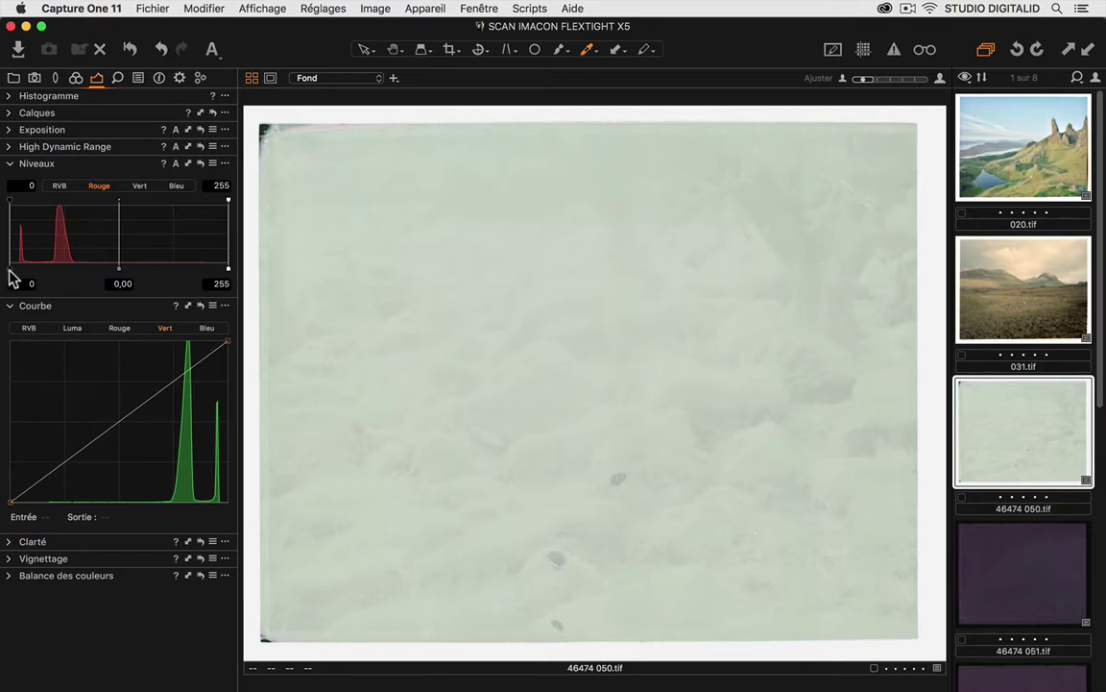
pyautogui.moveTo(9, 267); pyautogui.dragTo(48, 266)
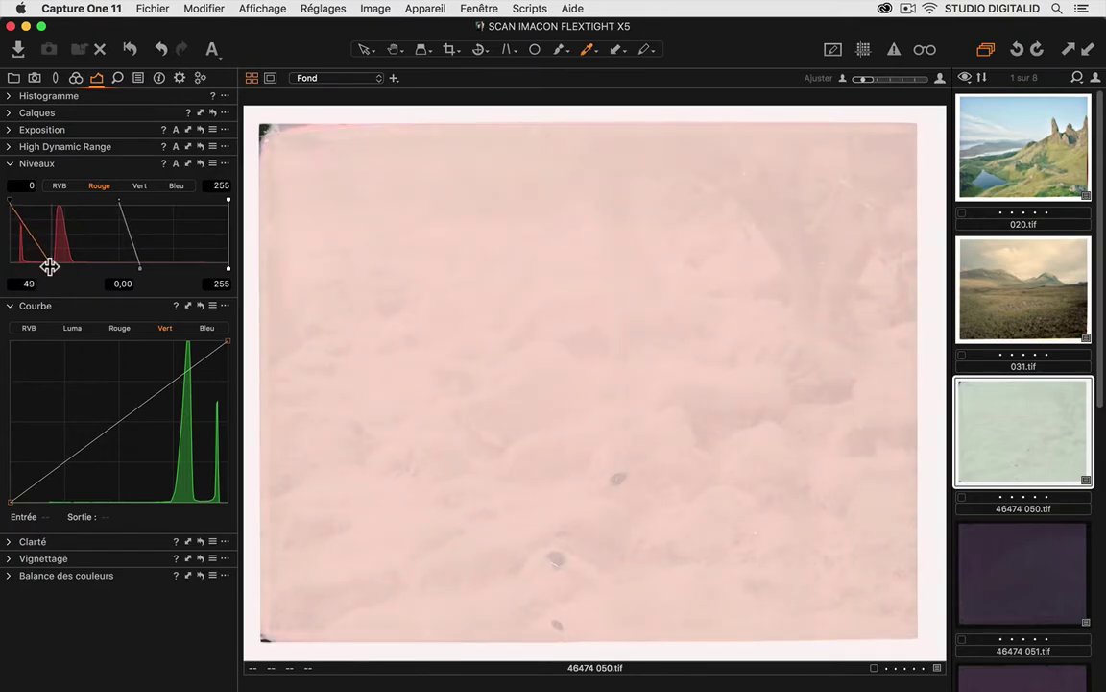
pyautogui.moveTo(225, 270); pyautogui.dragTo(40, 265)
pyautogui.click(139, 188)
pyautogui.moveTo(223, 273); pyautogui.dragTo(54, 266)
# Set the blue channel's levels to shadow 52 and highlight 82.
pyautogui.click(177, 187)
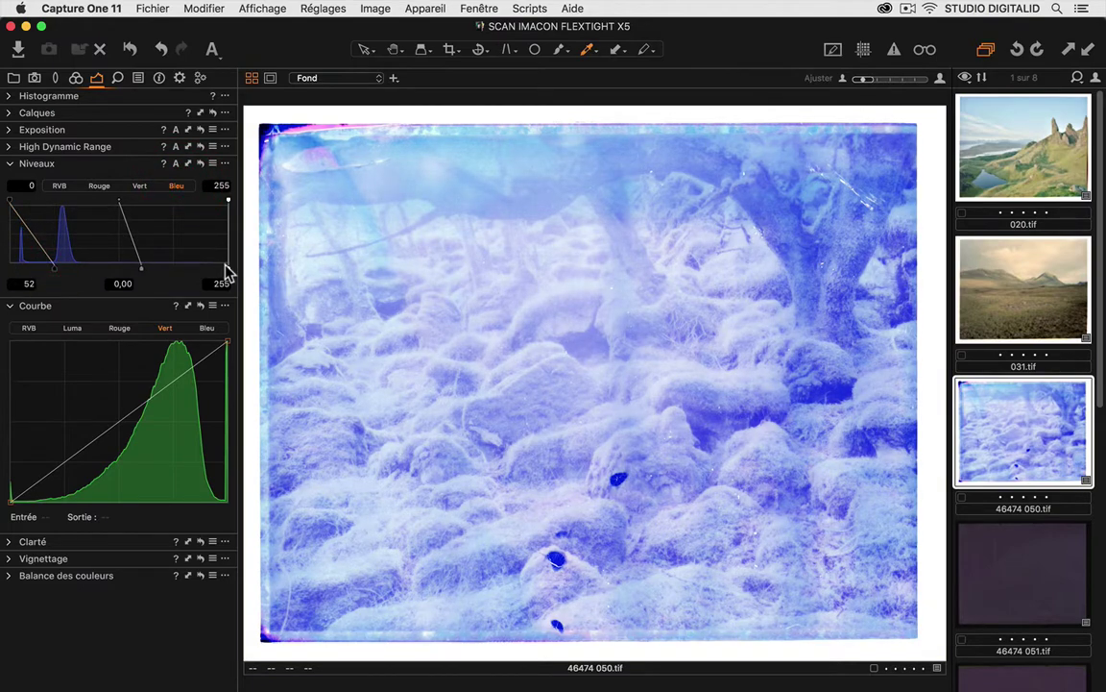
pyautogui.moveTo(226, 274); pyautogui.dragTo(83, 267)
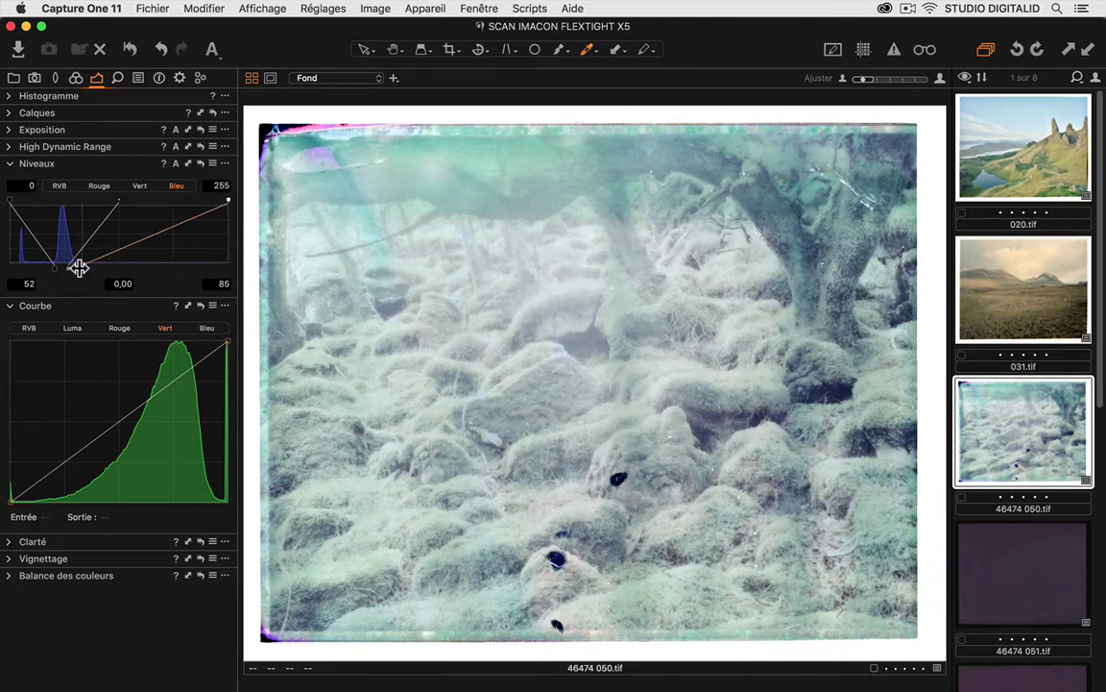
pyautogui.moveTo(79, 268); pyautogui.dragTo(75, 269)
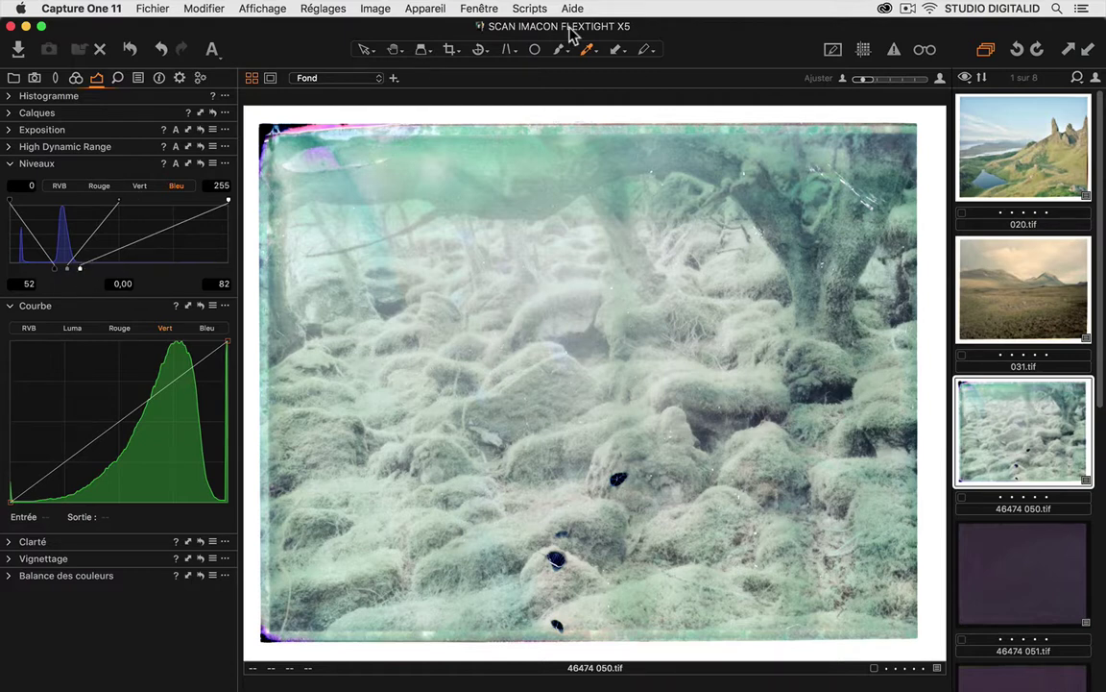
pyautogui.click(588, 51)
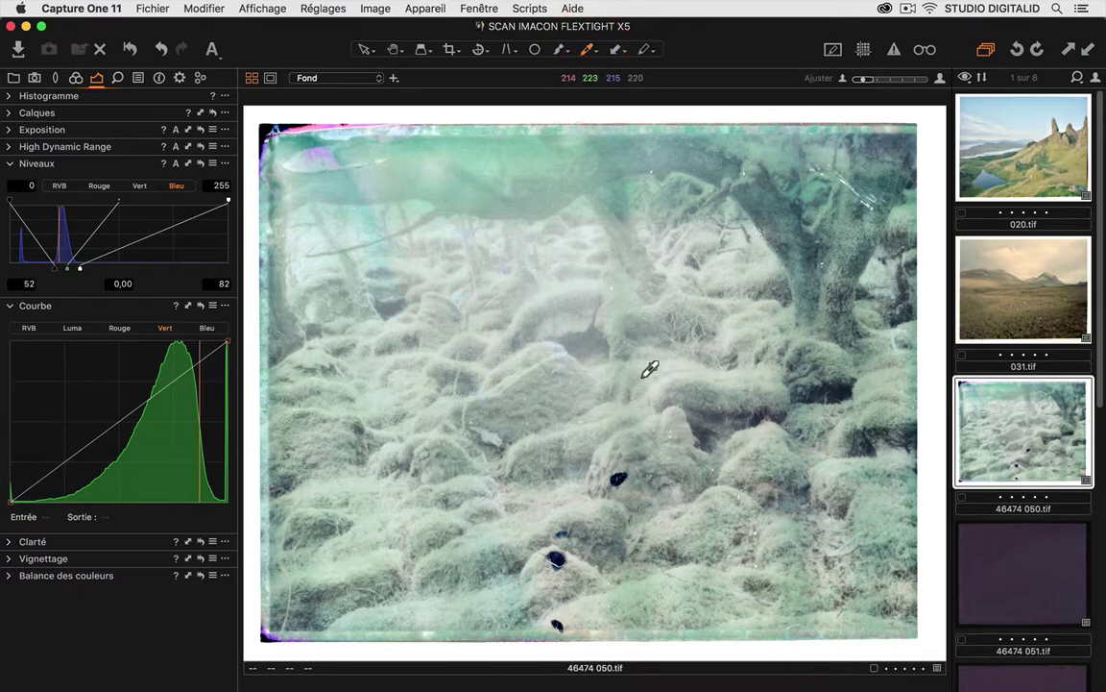
pyautogui.moveTo(524, 629); pyautogui.dragTo(317, 226)
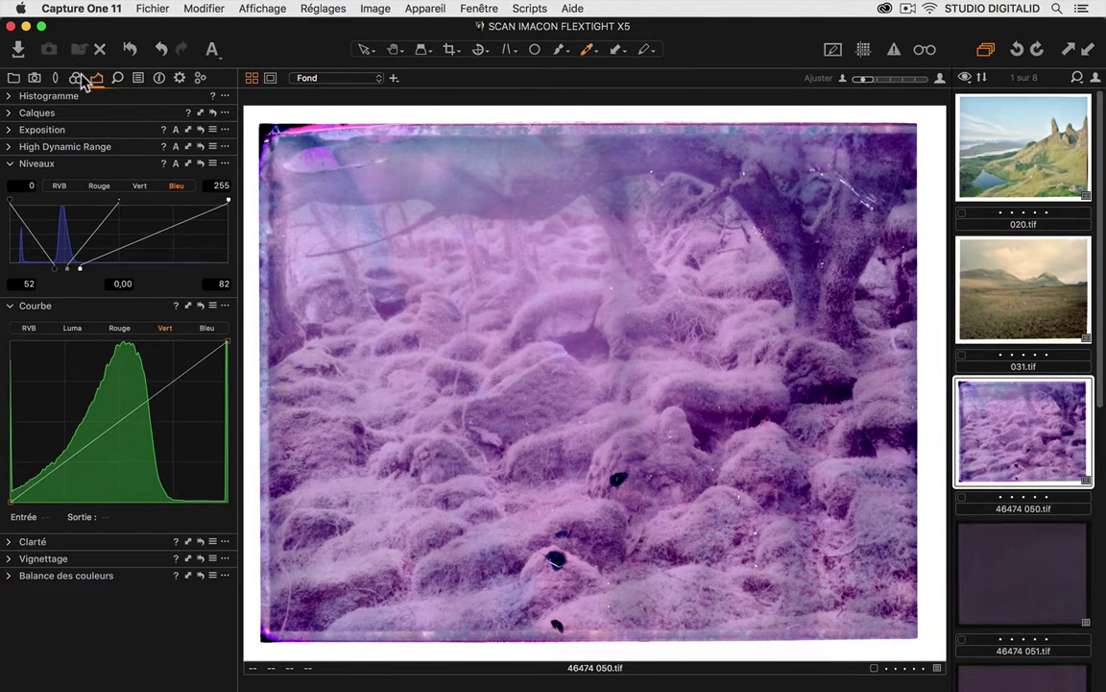
pyautogui.click(79, 78)
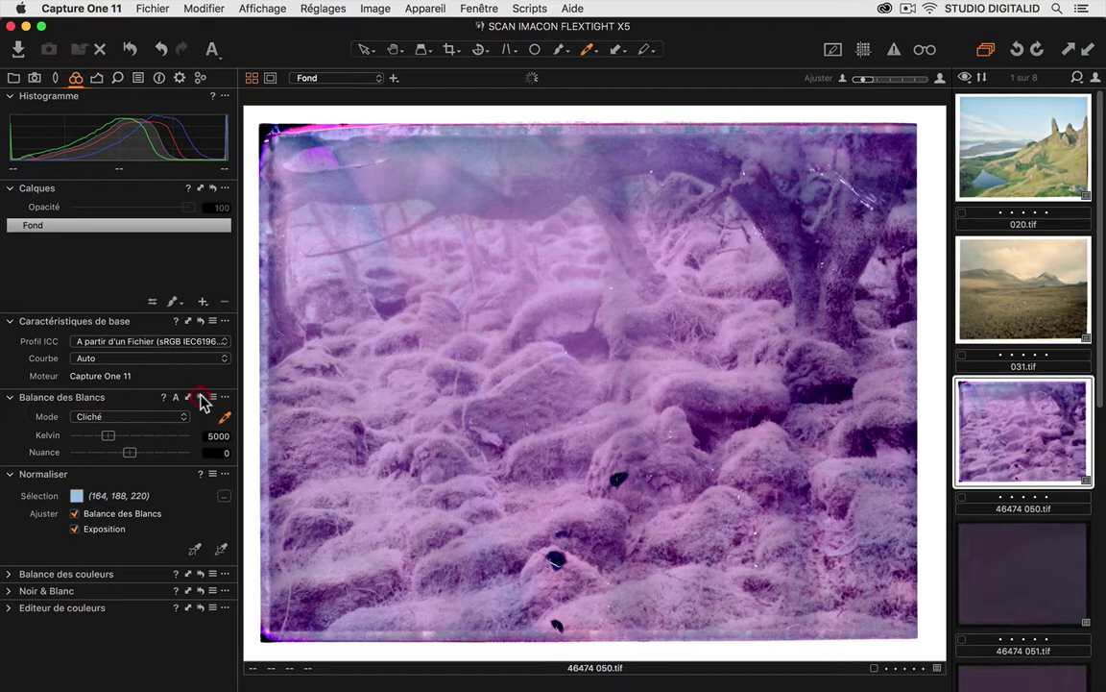
pyautogui.click(202, 398)
# Set the saturation of 46474 050.tif to 8.
pyautogui.click(97, 78)
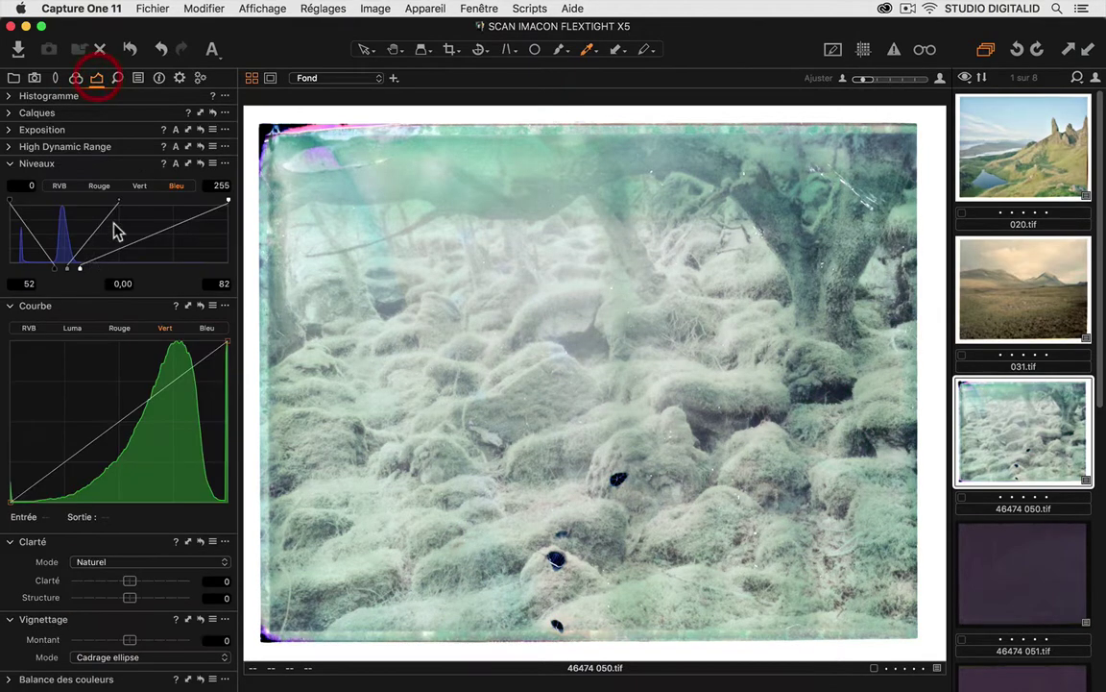
pyautogui.click(10, 130)
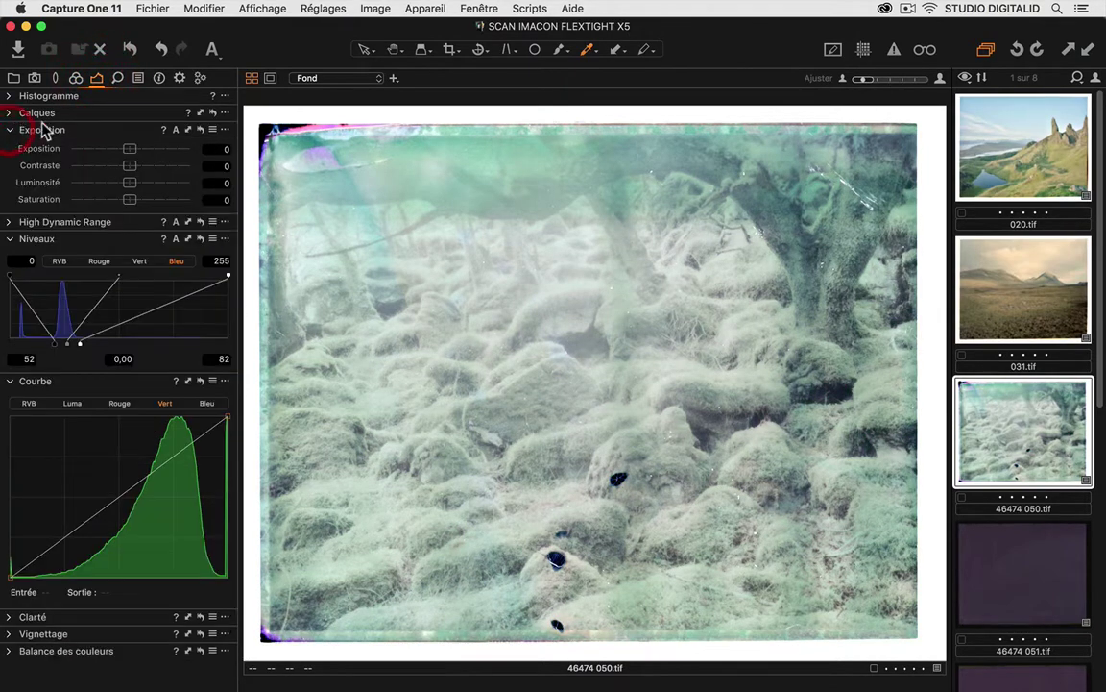
pyautogui.moveTo(126, 202)
pyautogui.mouseDown()
pyautogui.moveTo(102, 201)
pyautogui.moveTo(133, 202)
pyautogui.mouseUp()
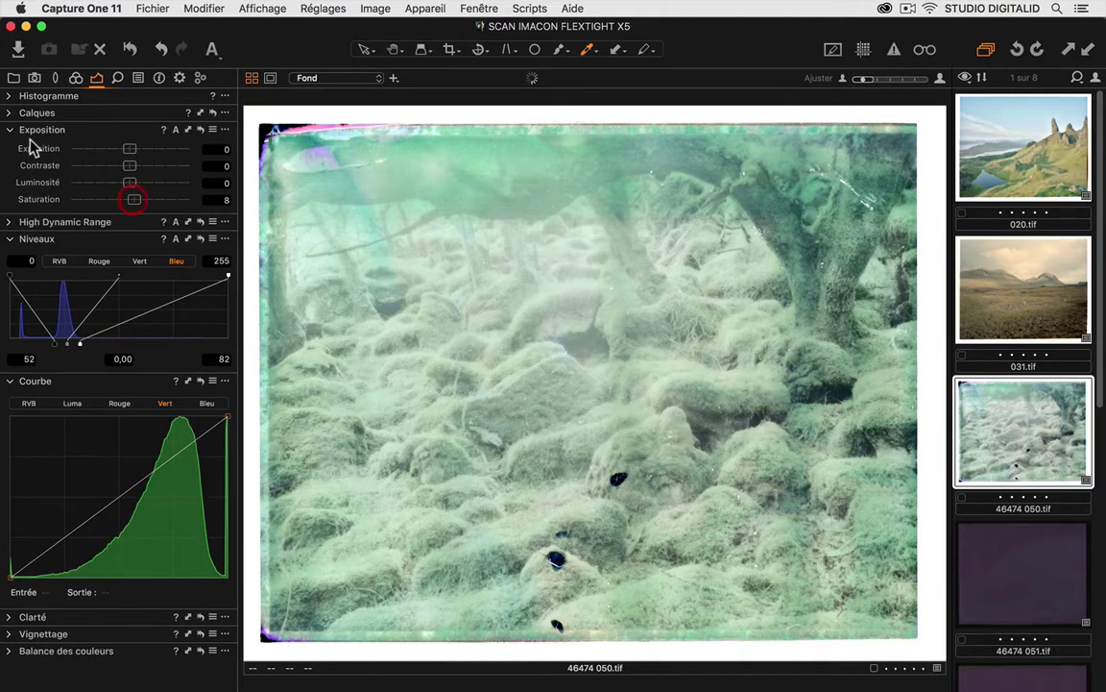
# Fine-tune the red channel's levels and set the green channel's levels to shadow 39, midtone 0.03 and highlight 69.
pyautogui.click(97, 262)
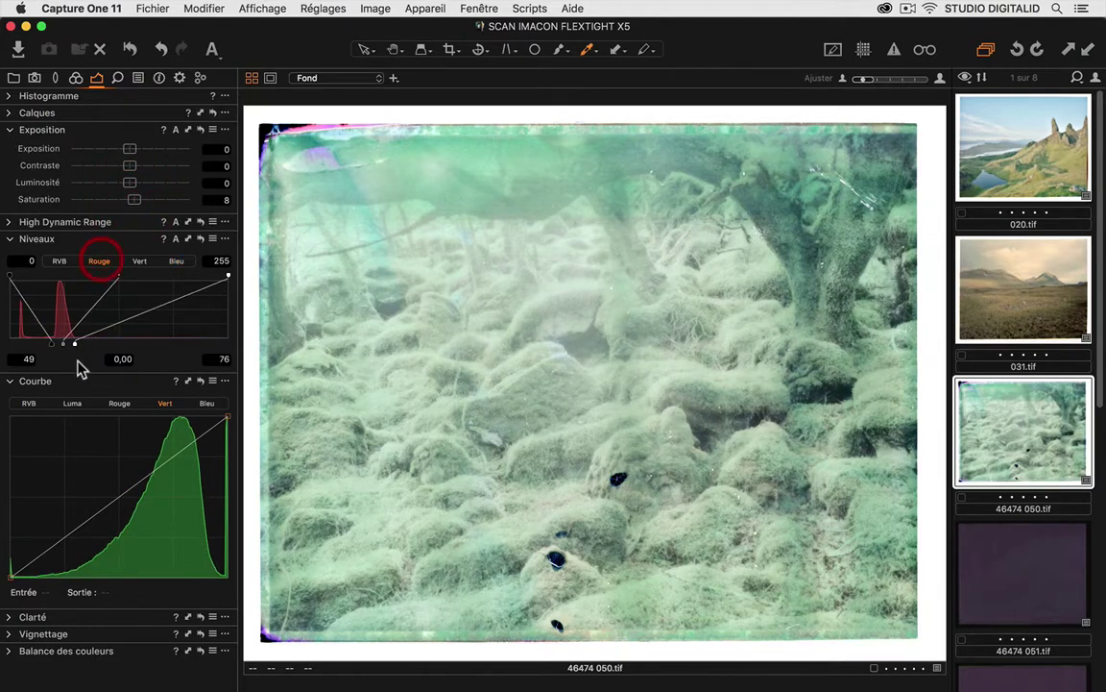
pyautogui.moveTo(67, 348); pyautogui.dragTo(55, 342)
pyautogui.click(140, 261)
# Widen the adjustment tools for finer control, and set the green channel's highlight level to 67 and the brightness to 3.
pyautogui.moveTo(268, 314); pyautogui.dragTo(375, 298)
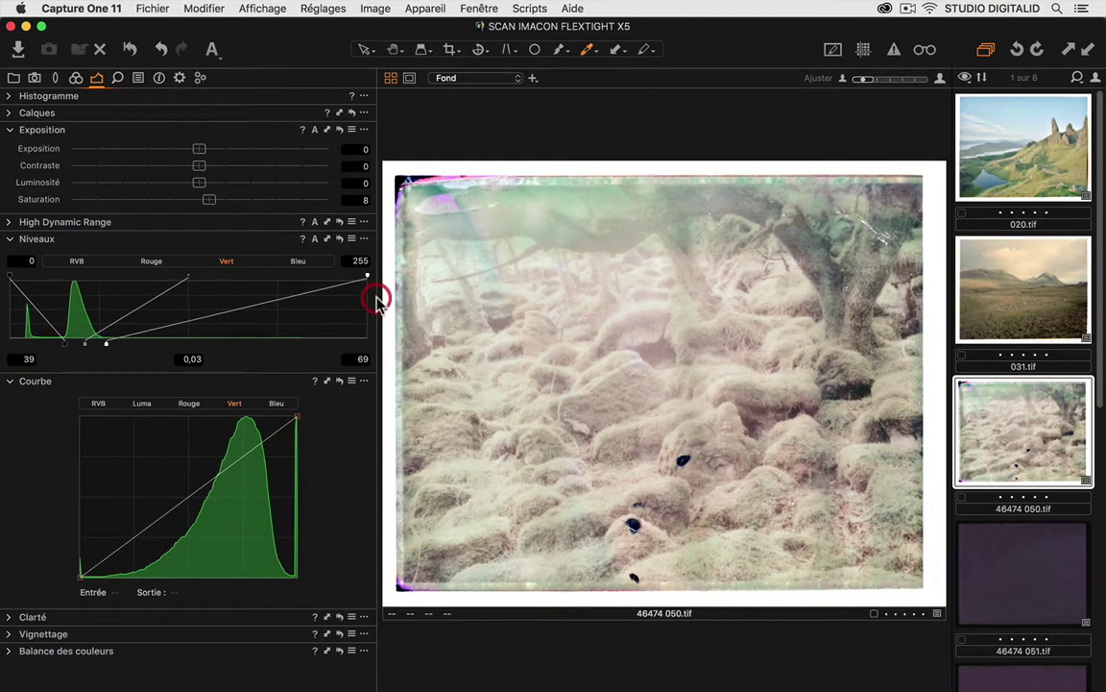
pyautogui.press('super+b')
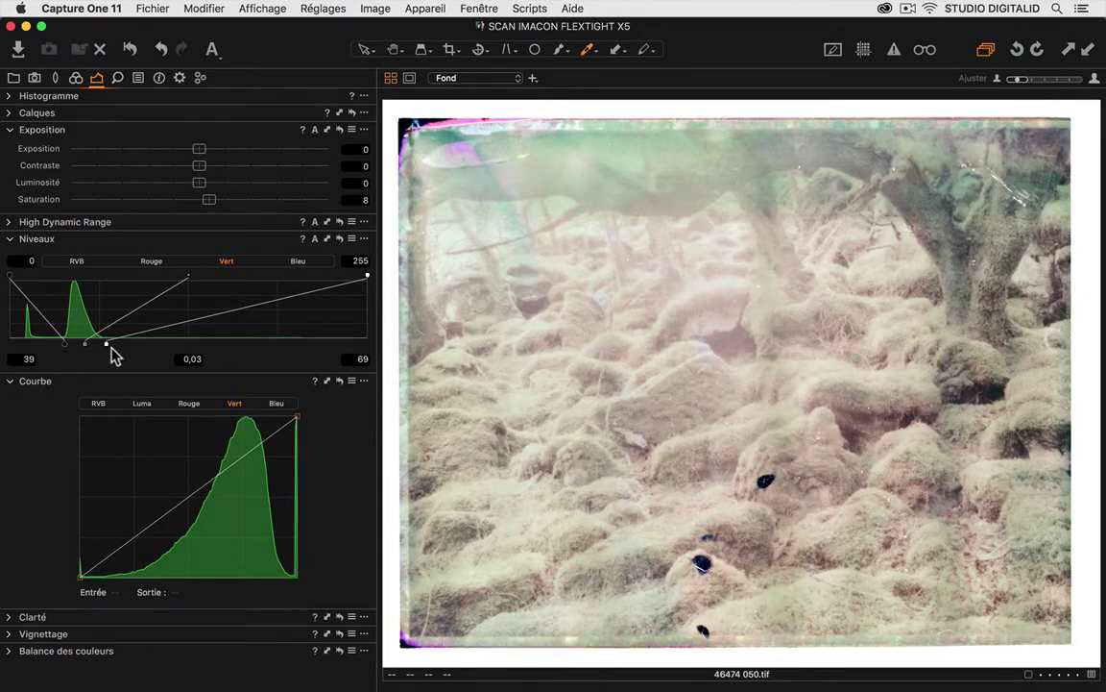
pyautogui.moveTo(105, 342); pyautogui.dragTo(103, 343)
pyautogui.moveTo(198, 184)
pyautogui.mouseDown()
pyautogui.moveTo(215, 182)
pyautogui.moveTo(207, 185)
pyautogui.mouseUp()
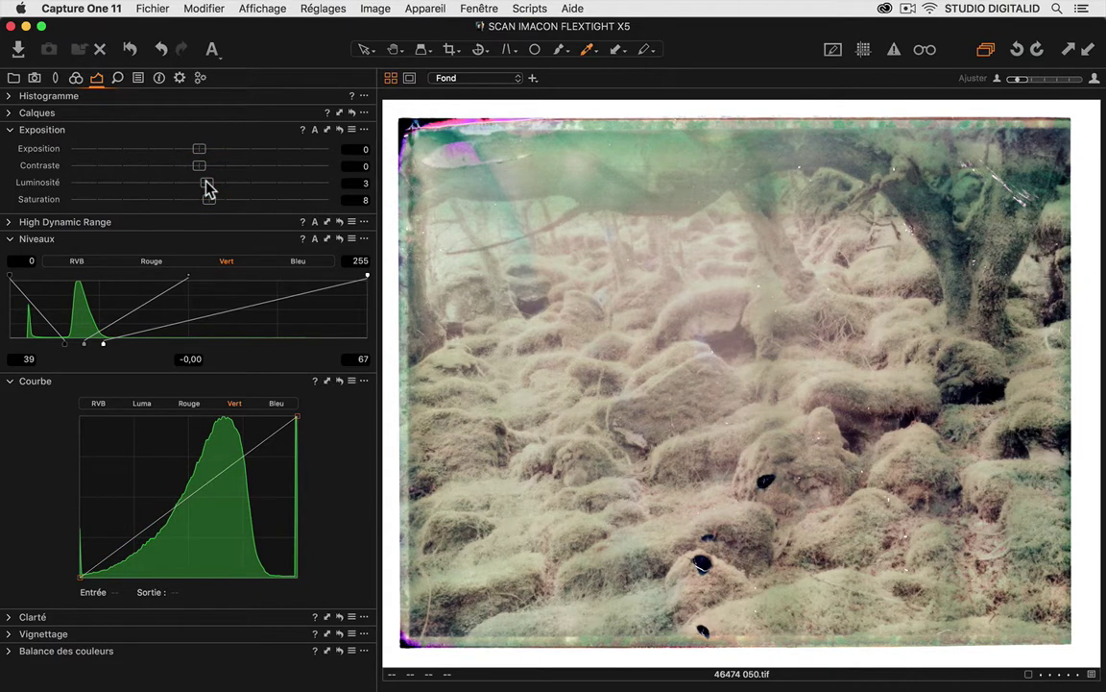
pyautogui.press('super+b')
# Invert 46474 051.tif by swapping the ends of its combined RGB levels, with shadow 255 and highlight 0.
pyautogui.click(1016, 583)
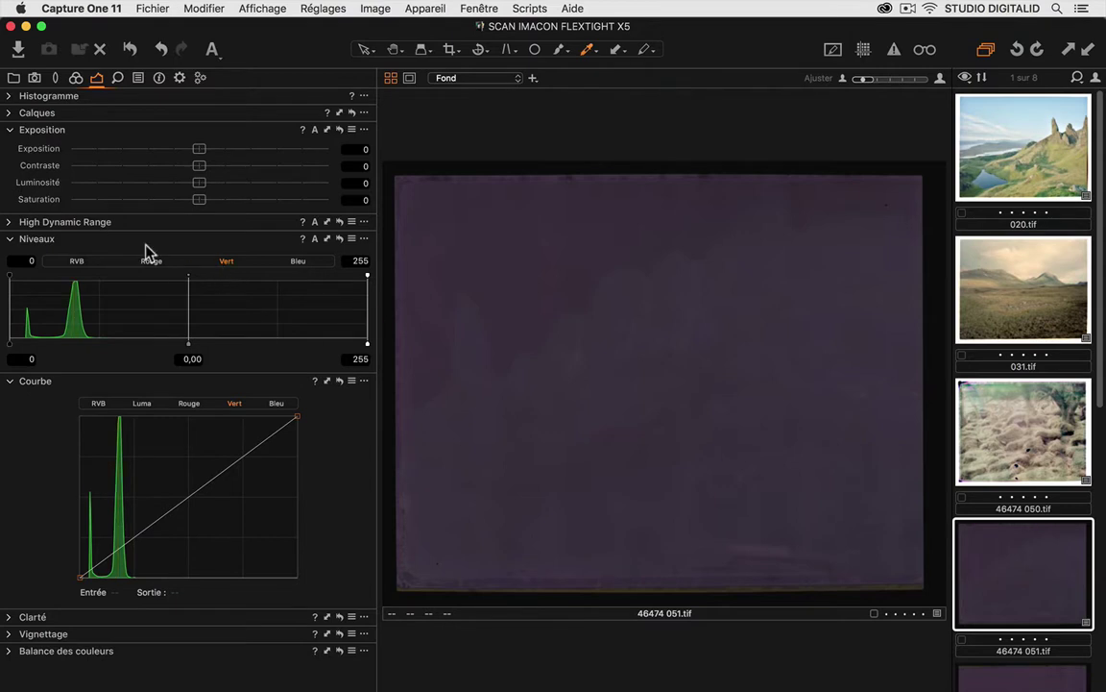
pyautogui.click(77, 260)
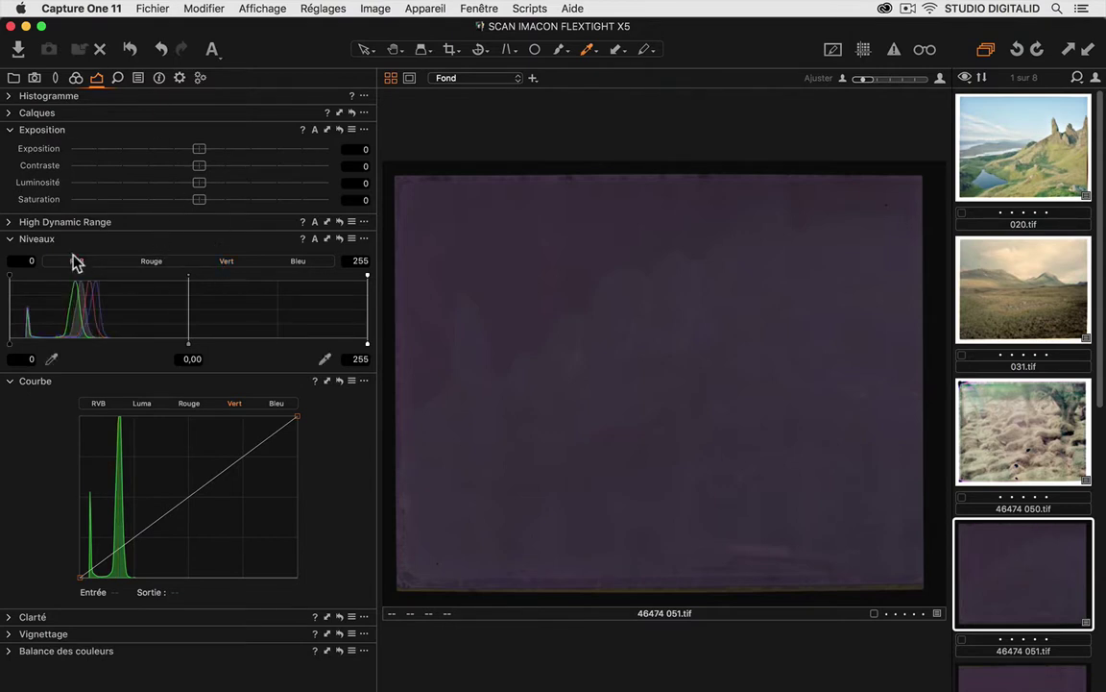
pyautogui.moveTo(9, 345); pyautogui.dragTo(264, 346)
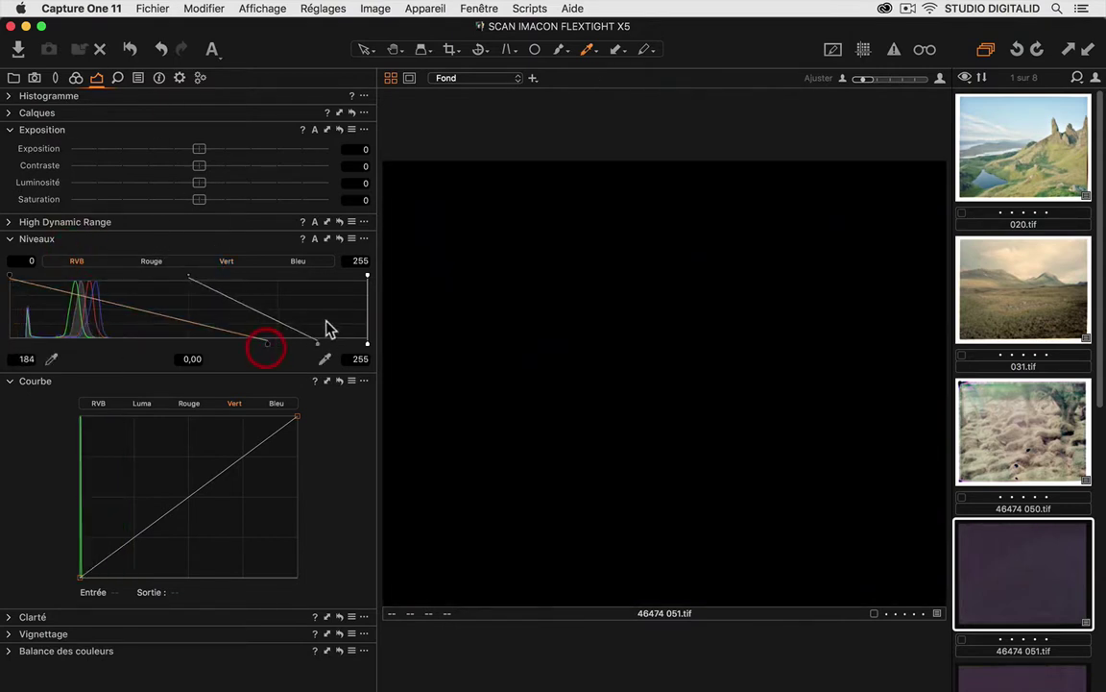
pyautogui.moveTo(365, 345); pyautogui.dragTo(4, 358)
pyautogui.moveTo(254, 355); pyautogui.dragTo(414, 364)
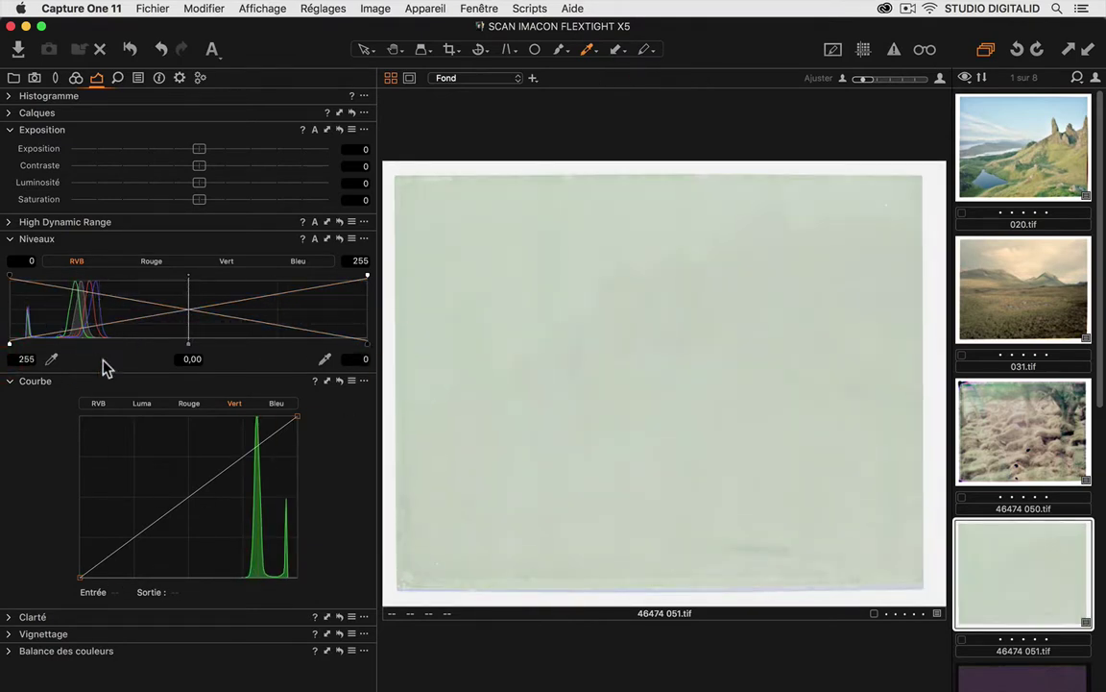
# Set the levels to shadow 40 and highlight 75 in the red channel, and shadow 35 and highlight 63 in the green channel.
pyautogui.click(152, 262)
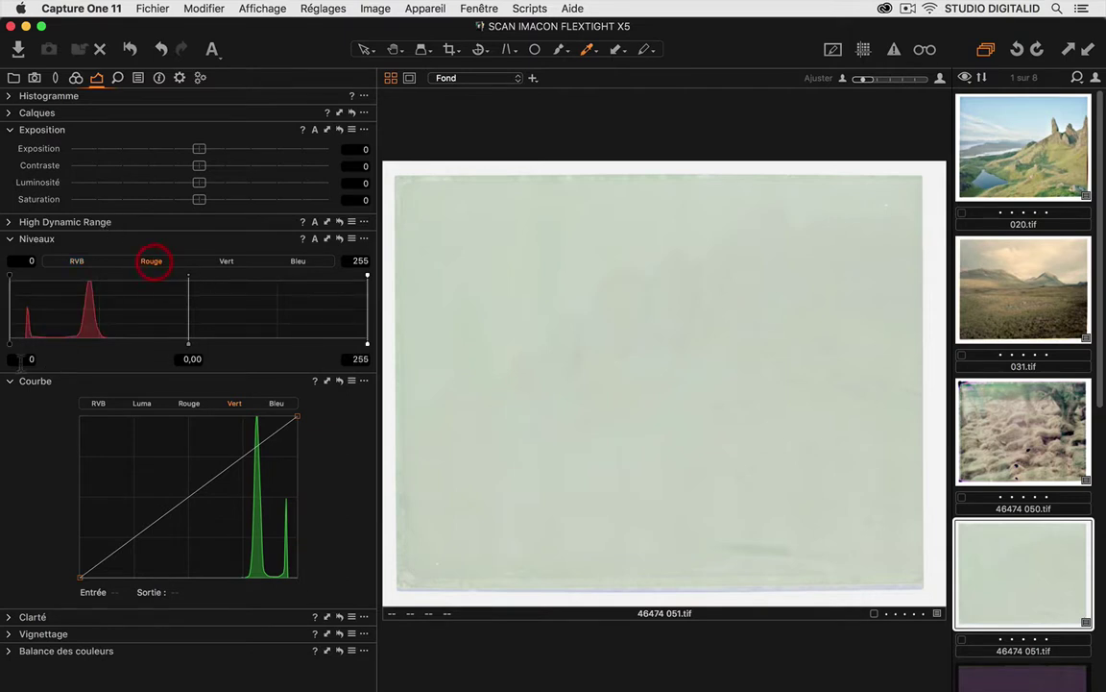
pyautogui.moveTo(11, 346); pyautogui.dragTo(65, 346)
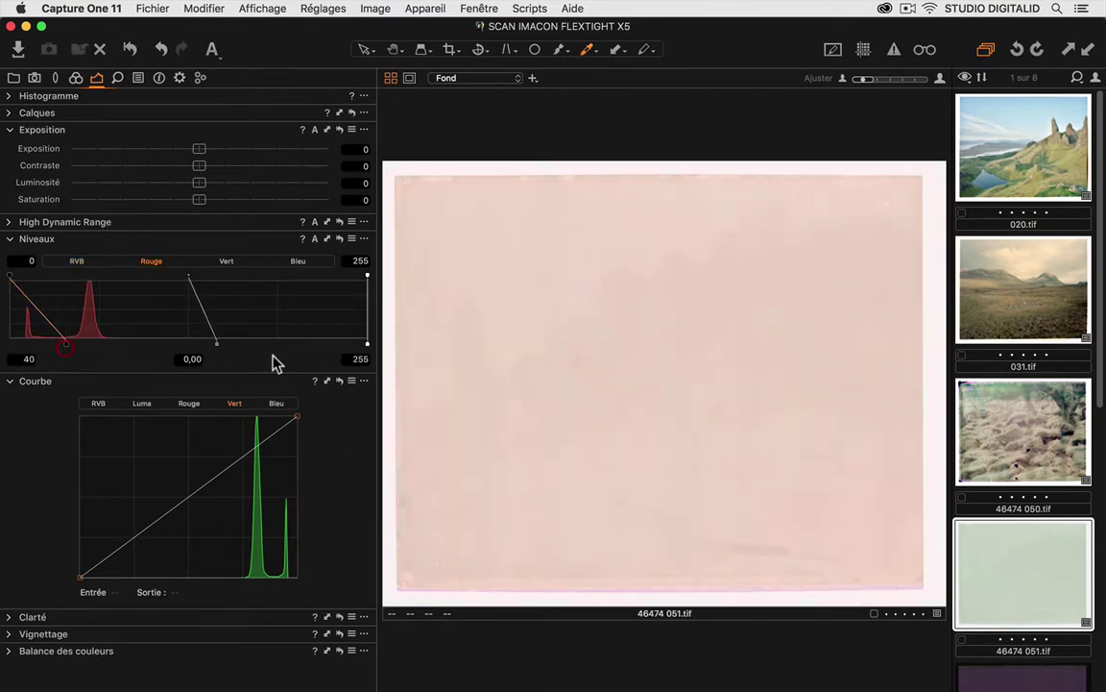
pyautogui.moveTo(373, 354); pyautogui.dragTo(116, 341)
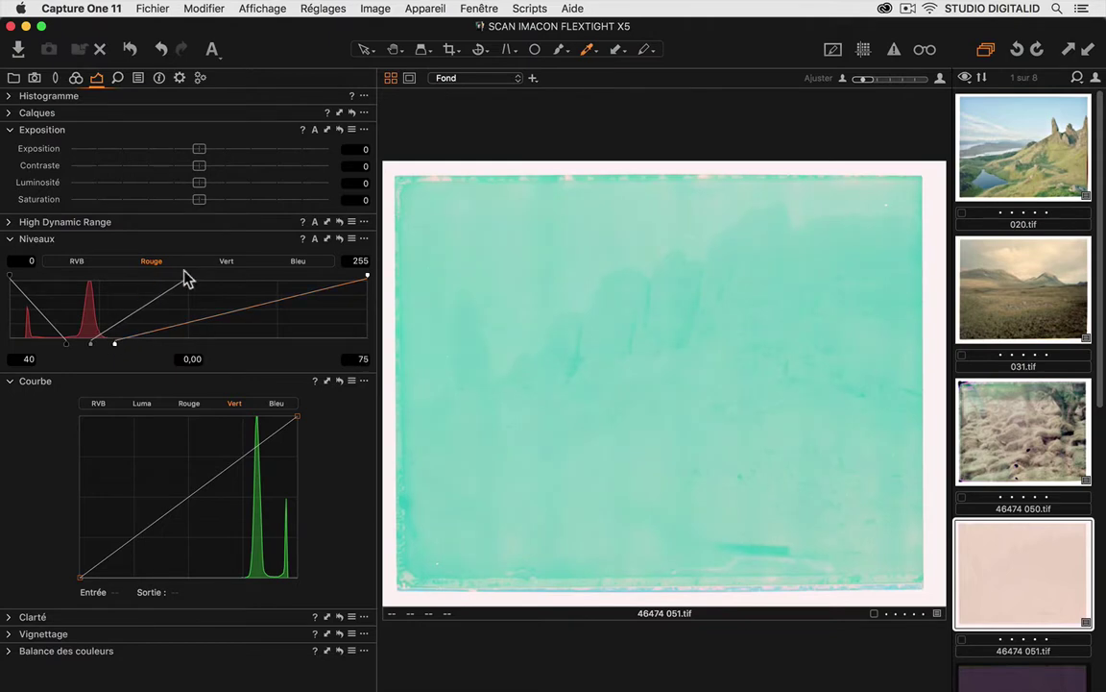
pyautogui.click(227, 261)
pyautogui.moveTo(21, 345); pyautogui.dragTo(55, 340)
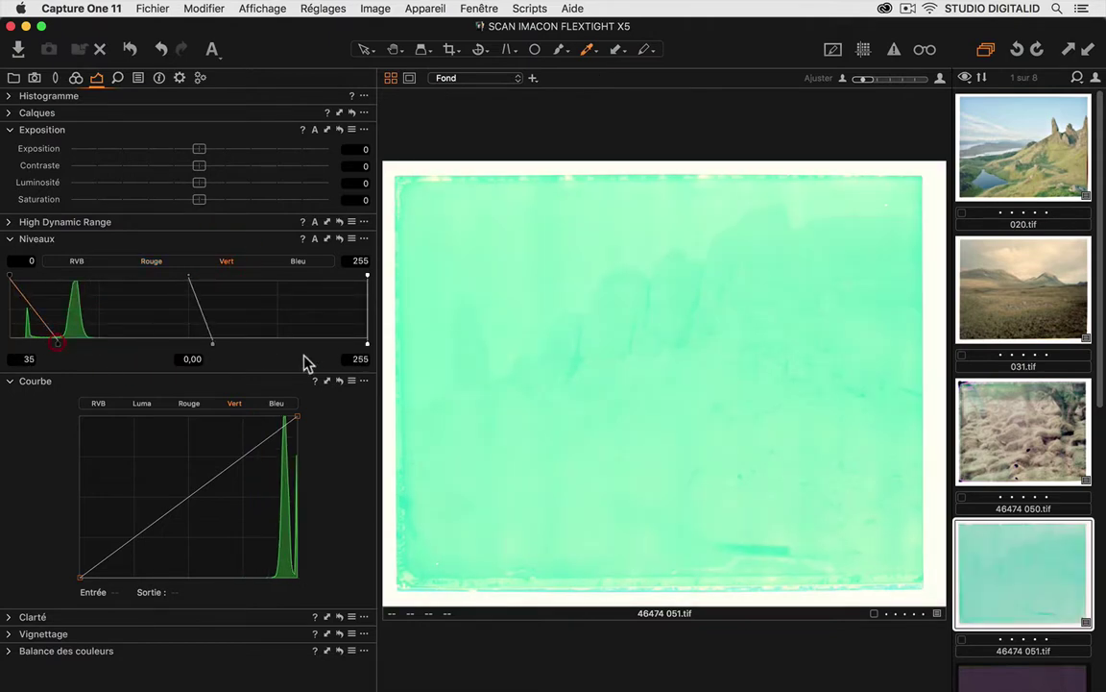
pyautogui.moveTo(364, 347); pyautogui.dragTo(99, 338)
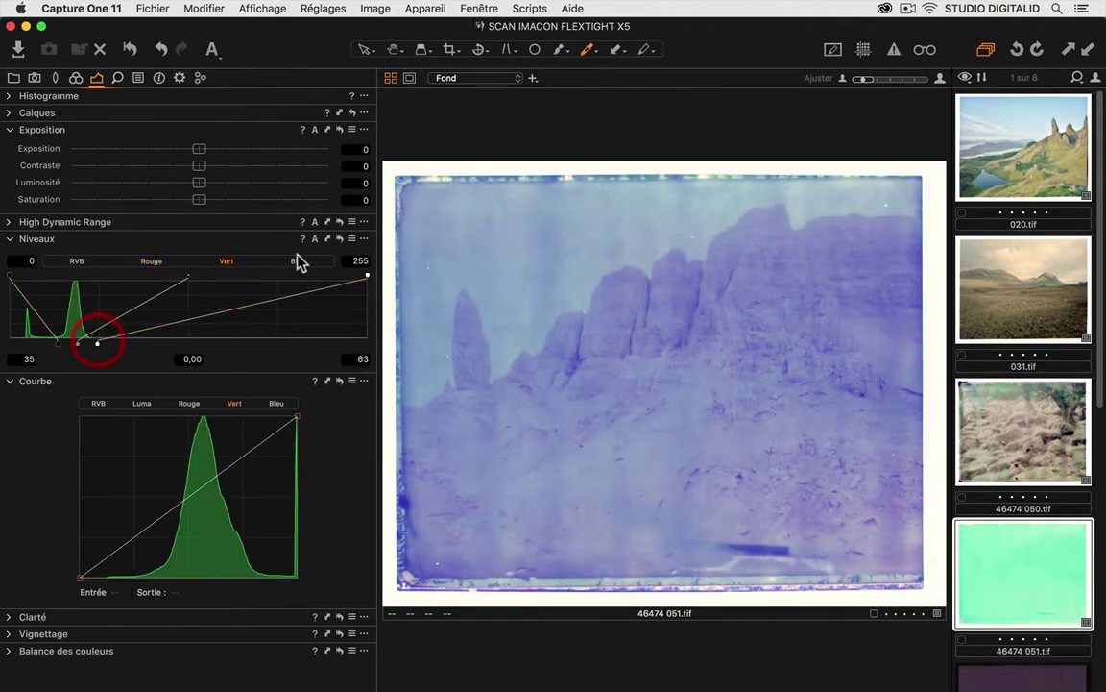
# Set the blue channel's levels to shadow 49, midtone -0.05 and highlight 75.
pyautogui.click(298, 261)
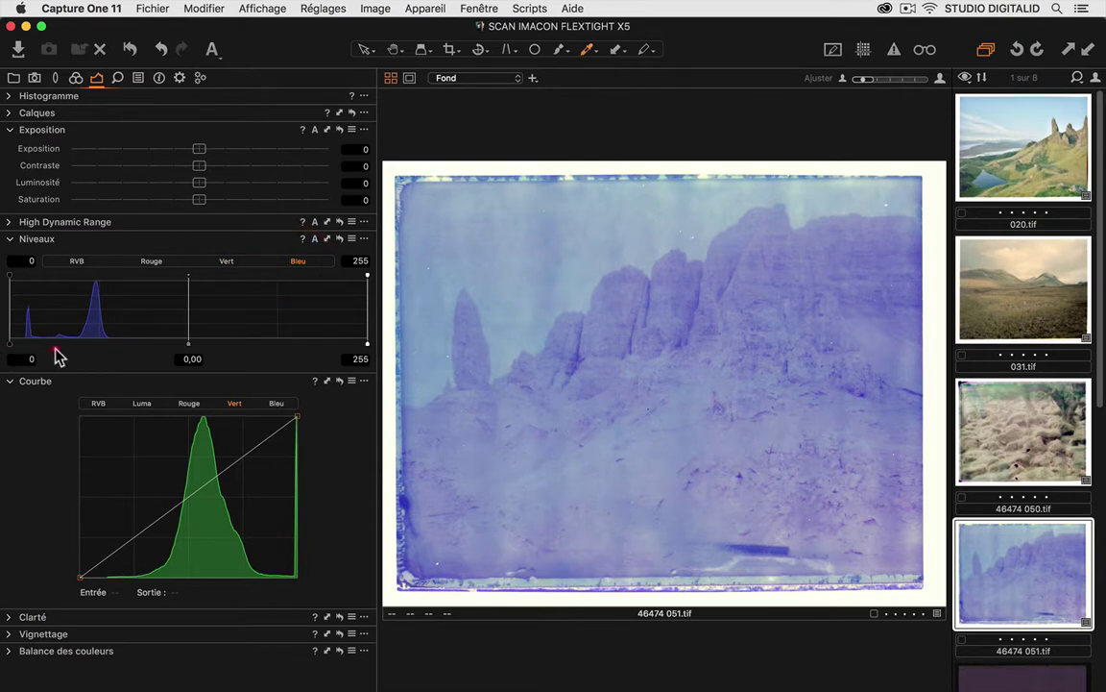
pyautogui.moveTo(8, 342); pyautogui.dragTo(78, 343)
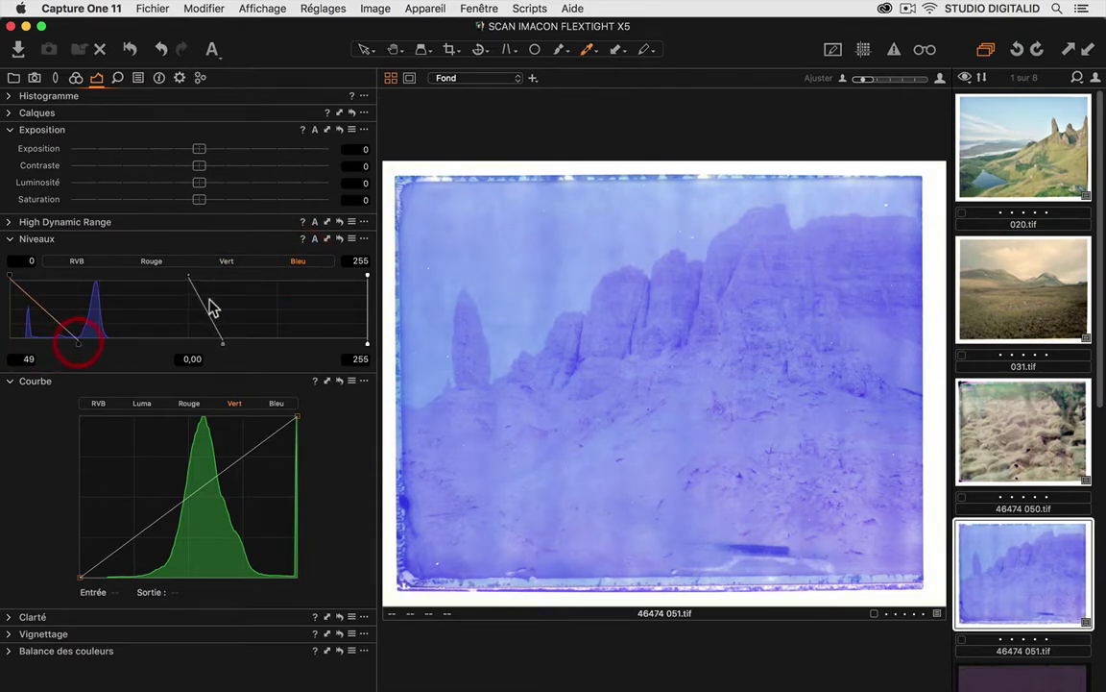
pyautogui.moveTo(367, 343); pyautogui.dragTo(97, 350)
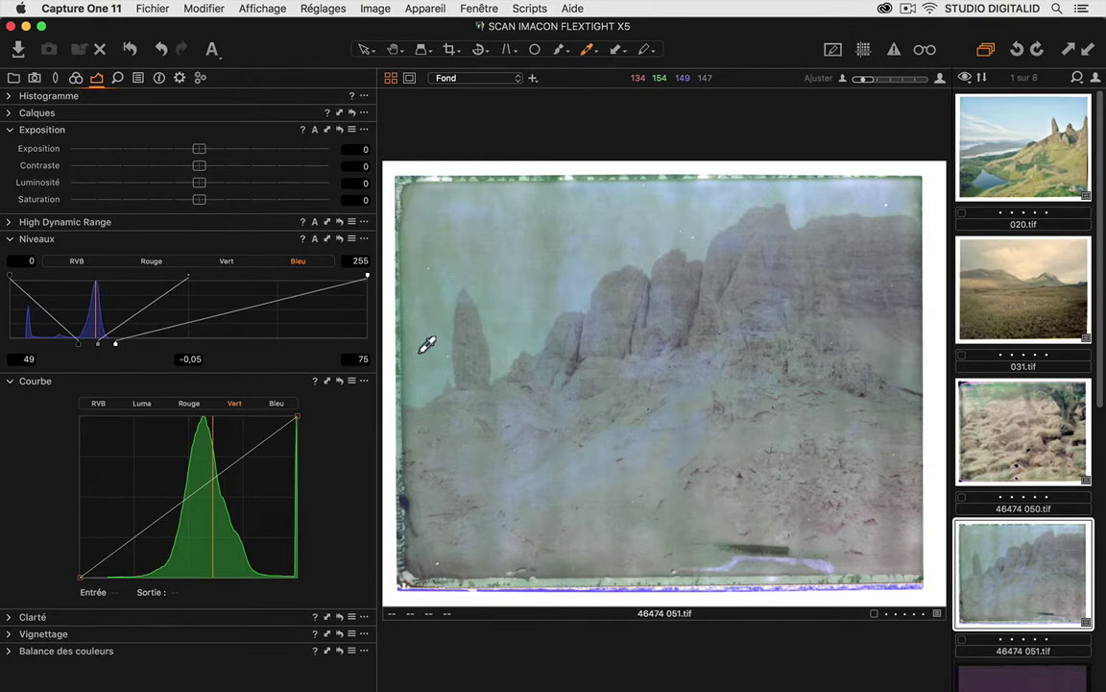
# Fine-tune the levels of 46474 051.tif by setting the red channel's highlight to 73.
pyautogui.click(227, 261)
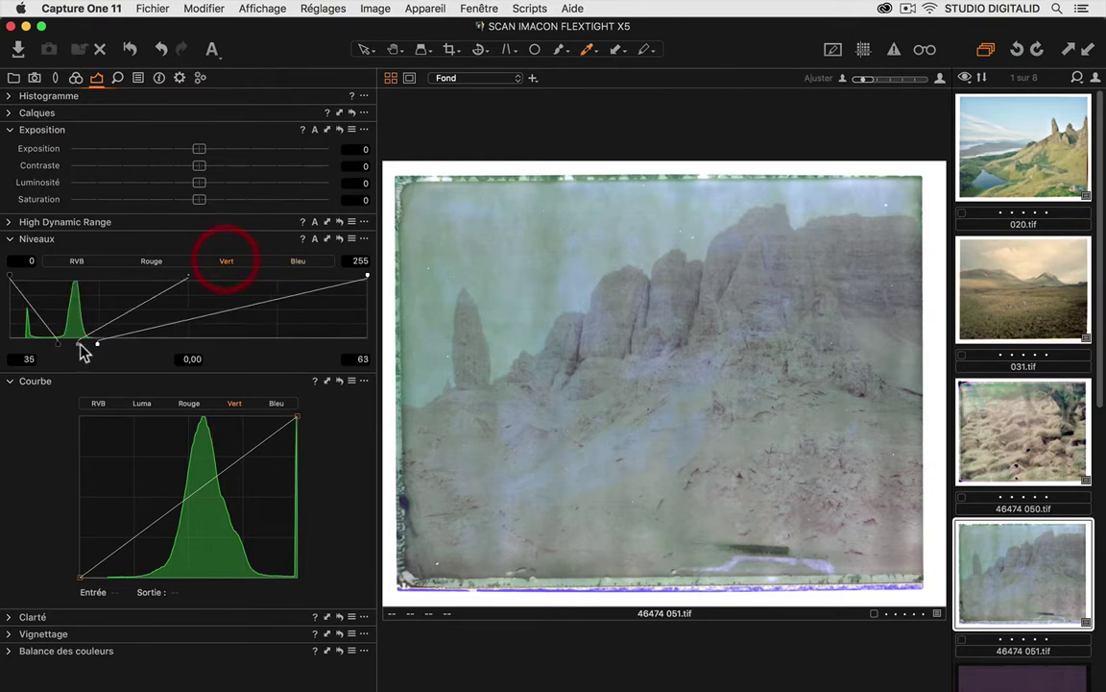
pyautogui.moveTo(97, 343)
pyautogui.mouseDown()
pyautogui.moveTo(71, 343)
pyautogui.moveTo(110, 341)
pyautogui.mouseUp()
pyautogui.click(151, 261)
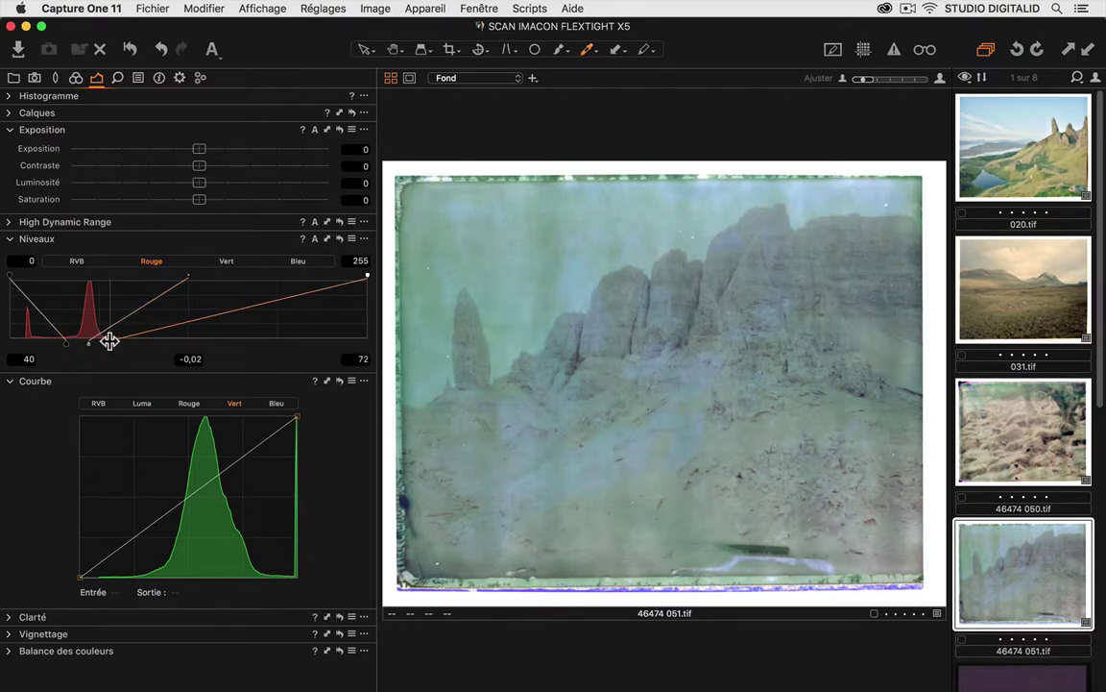
# Invert 46474 054.tif by applying the saved NEGATIF levels preset, with shadow 255 and highlight 0 in the combined RGB levels.
pyautogui.moveTo(1091, 393); pyautogui.dragTo(1092, 552)
pyautogui.scroll(-3, 1078, 432)
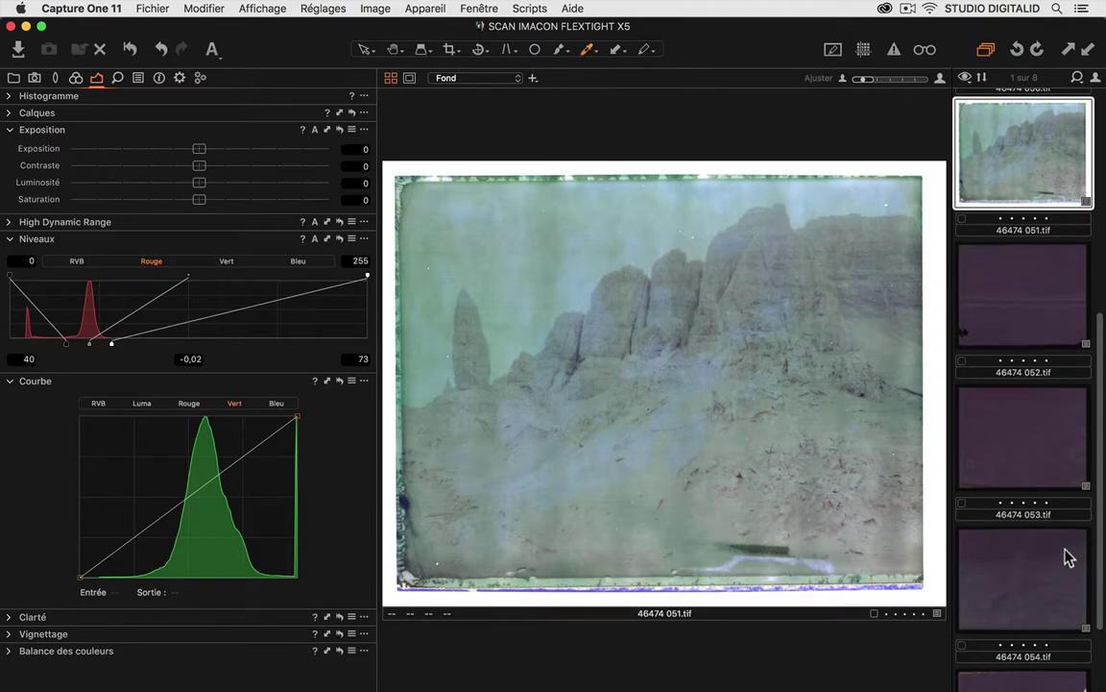
pyautogui.scroll(-3, 1098, 545)
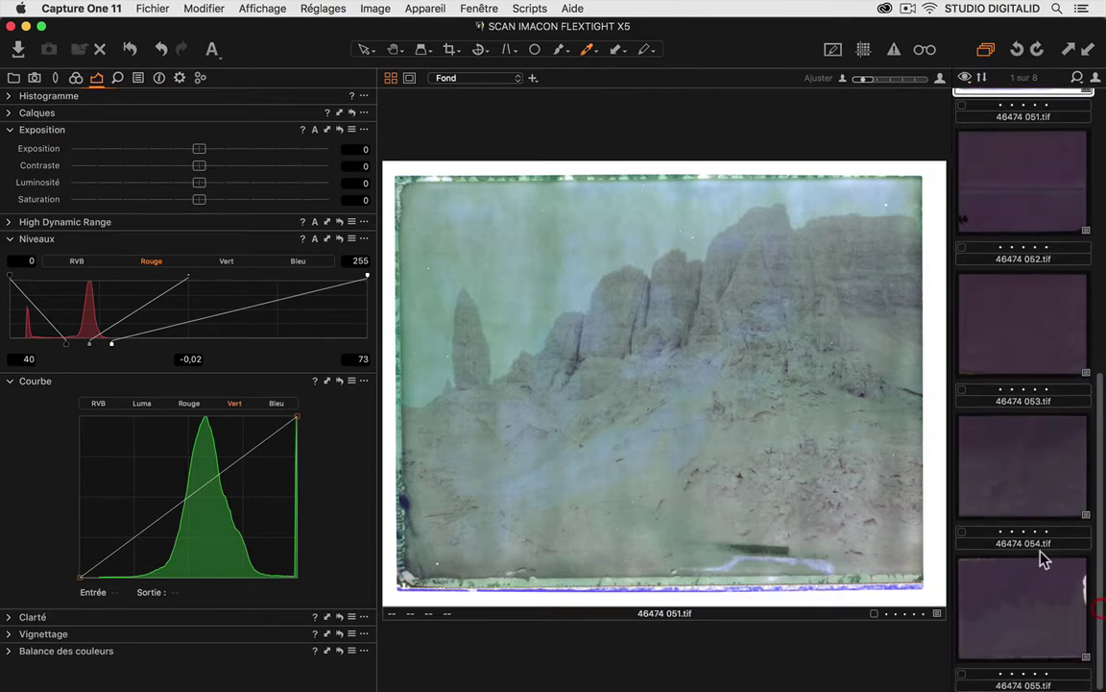
pyautogui.click(1041, 473)
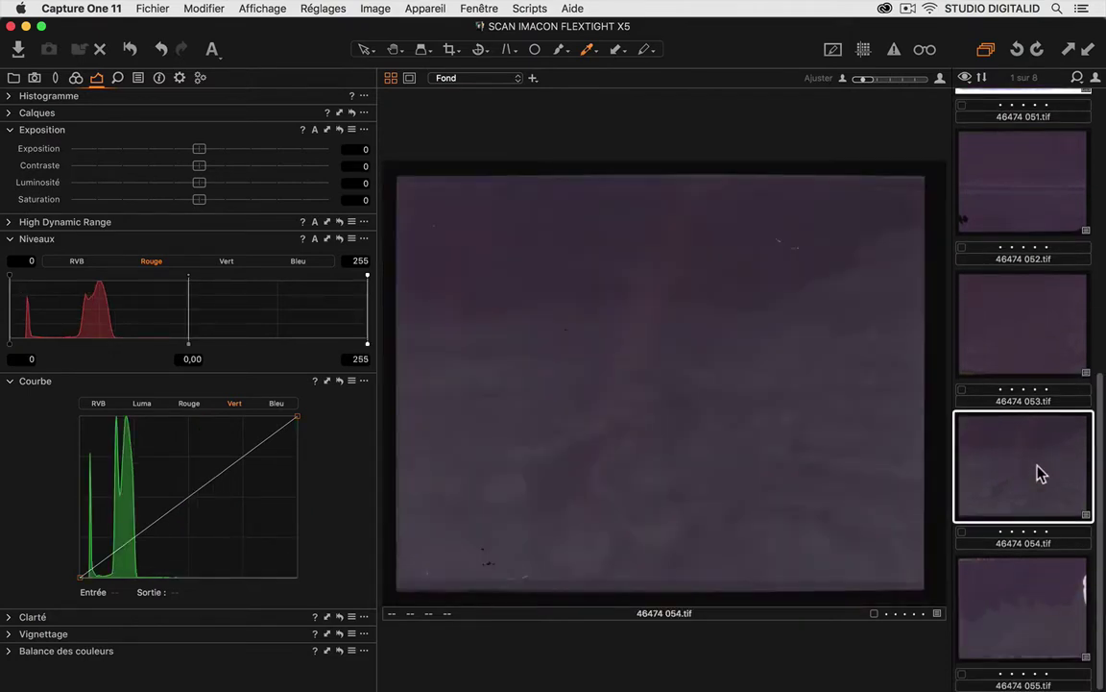
pyautogui.click(76, 261)
pyautogui.moveTo(11, 346); pyautogui.dragTo(104, 321)
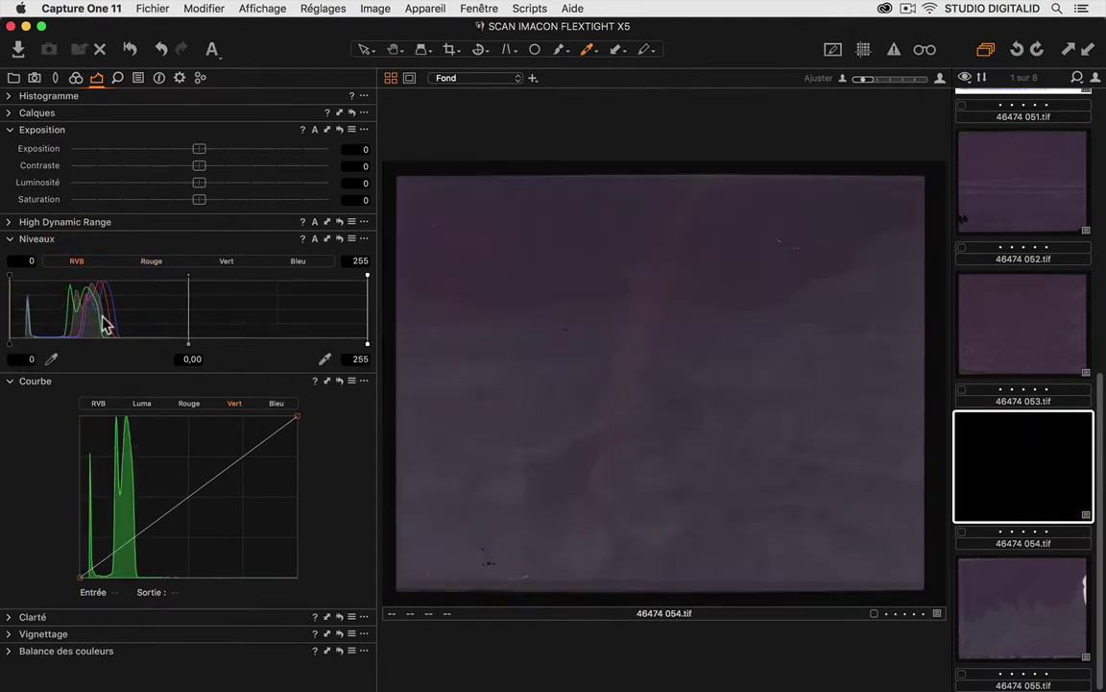
pyautogui.click(351, 238)
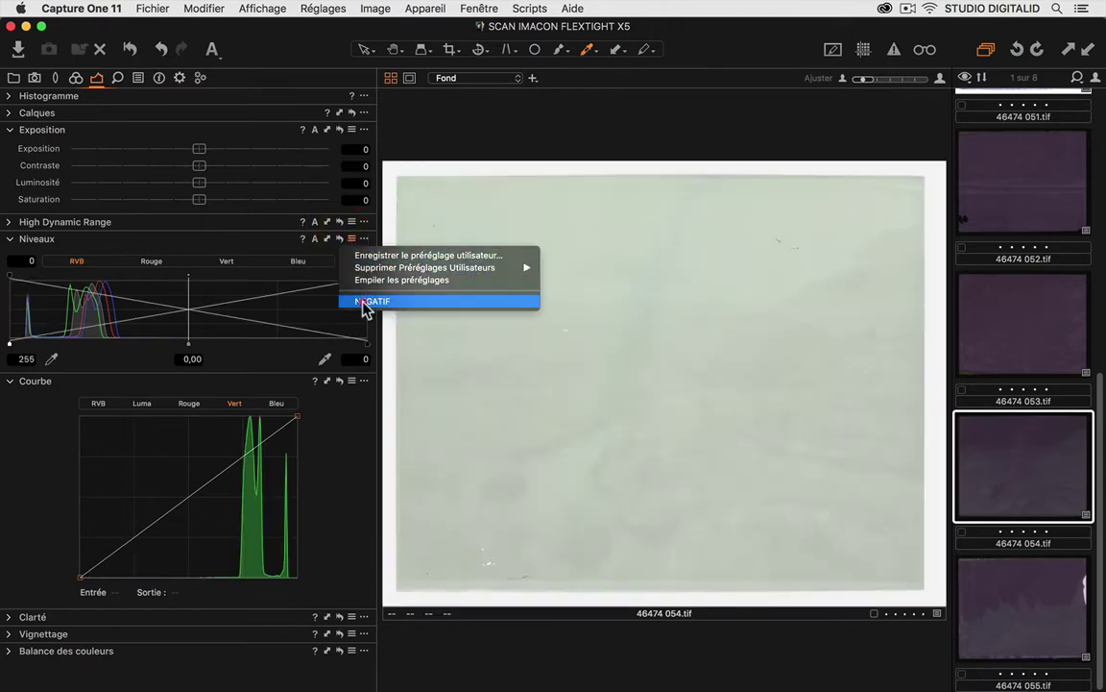
pyautogui.click(365, 302)
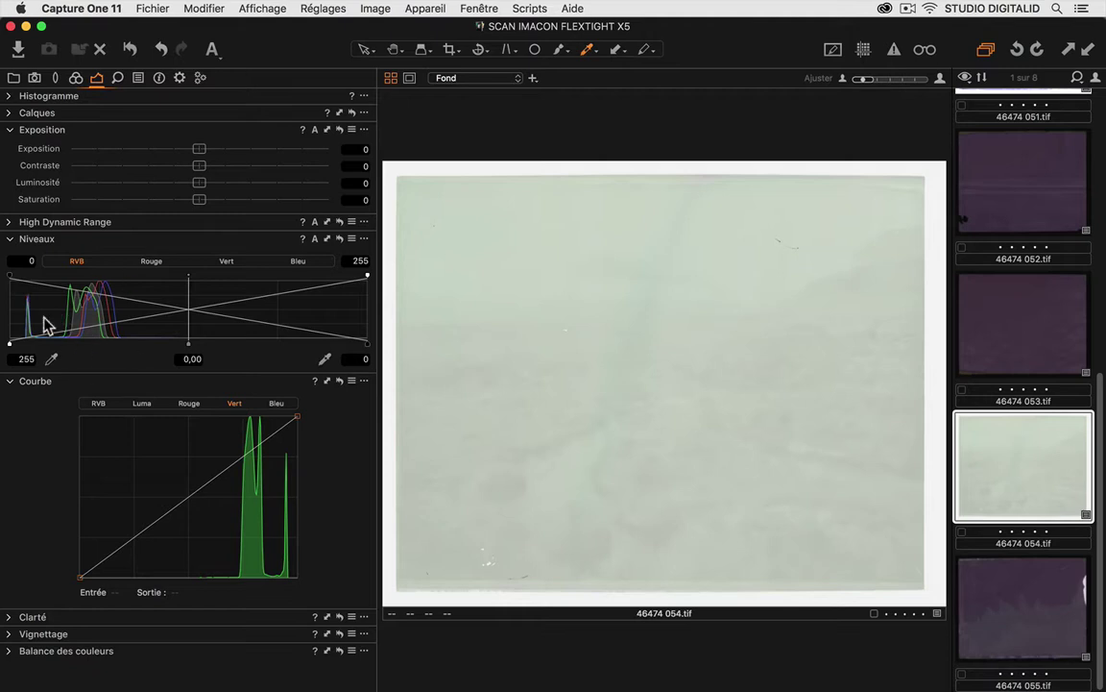
# Raise the exposure of 46474 054.tif to 2.05, and set the red channel's levels to shadow 109 and highlight 164.
pyautogui.moveTo(199, 150); pyautogui.dragTo(260, 155)
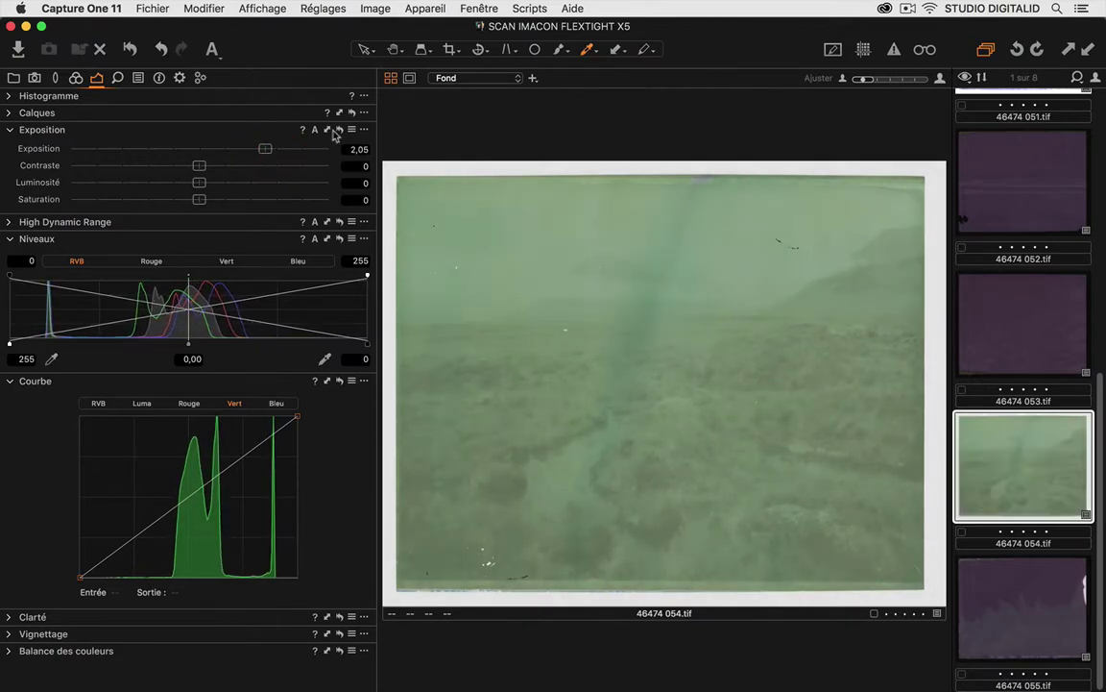
pyautogui.click(152, 261)
pyautogui.moveTo(10, 343); pyautogui.dragTo(155, 341)
pyautogui.moveTo(366, 343); pyautogui.dragTo(239, 342)
pyautogui.moveTo(156, 341); pyautogui.dragTo(162, 342)
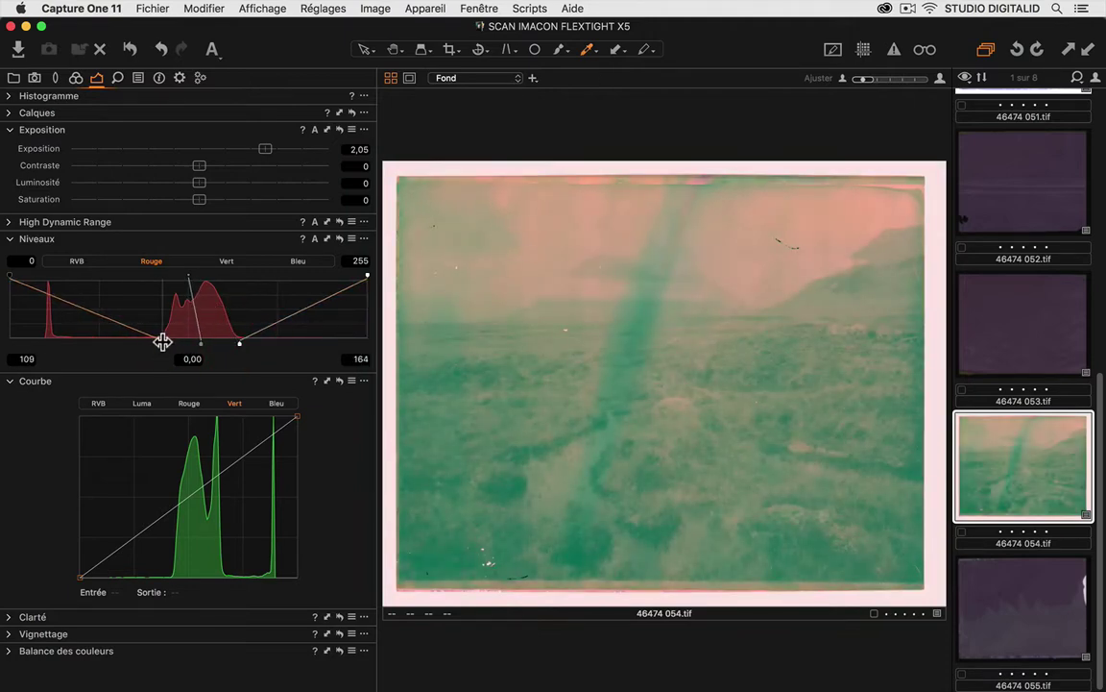
# Set the levels to shadow 88 and highlight 141 in the green channel, and shadow 115 and highlight 164 in the blue channel.
pyautogui.click(227, 261)
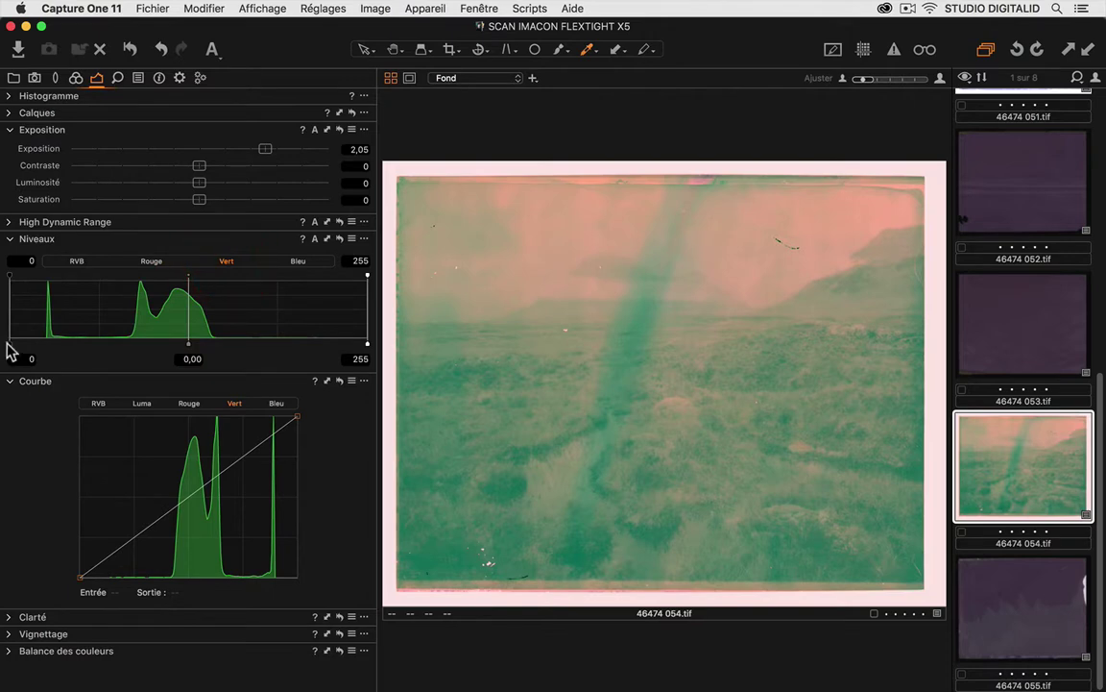
pyautogui.moveTo(8, 351); pyautogui.dragTo(132, 338)
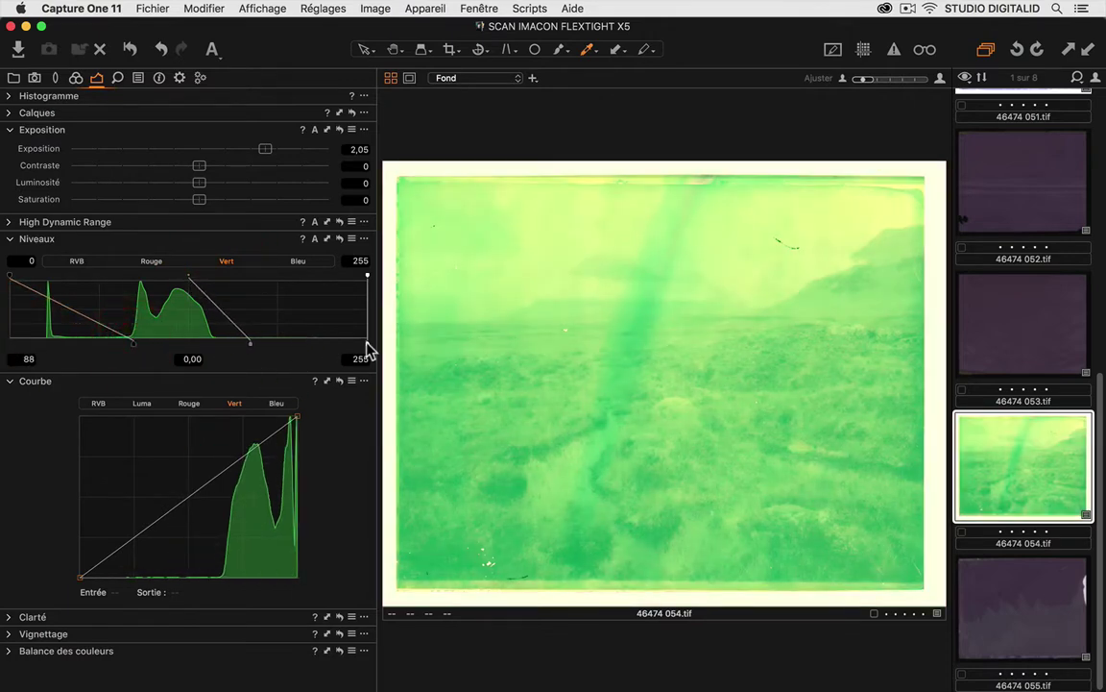
pyautogui.moveTo(367, 343); pyautogui.dragTo(208, 343)
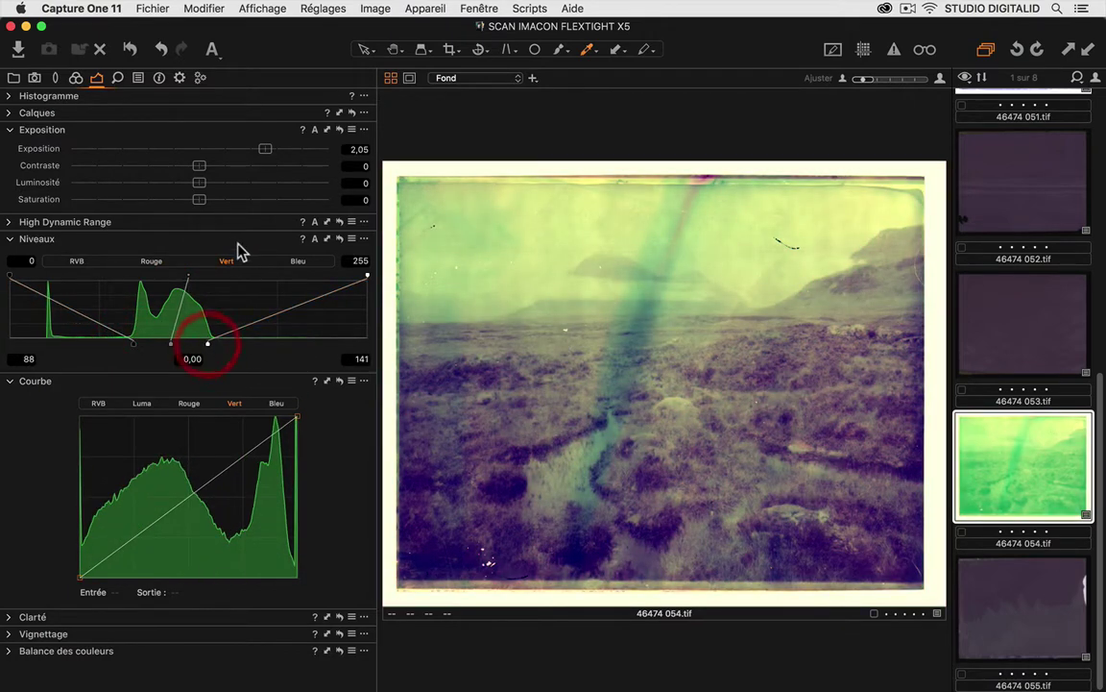
pyautogui.click(290, 261)
pyautogui.moveTo(8, 350); pyautogui.dragTo(171, 343)
pyautogui.moveTo(367, 343); pyautogui.dragTo(240, 351)
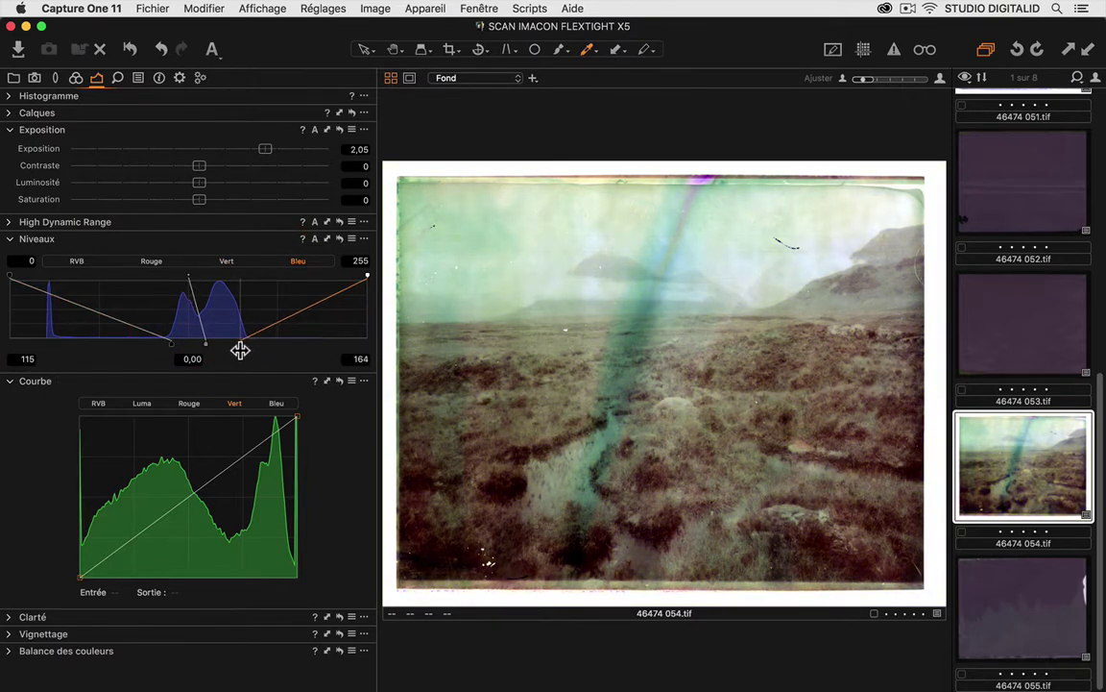
# Compare 46474 050.tif, 46474 051.tif and 46474 054.tif side by side with the image browser and adjustment tools hidden.
pyautogui.moveTo(1100, 399); pyautogui.dragTo(1099, 185)
pyautogui.keyDown('super'); pyautogui.click(1026, 280); pyautogui.keyUp('super')
pyautogui.keyDown('super'); pyautogui.click(1014, 401); pyautogui.keyUp('super')
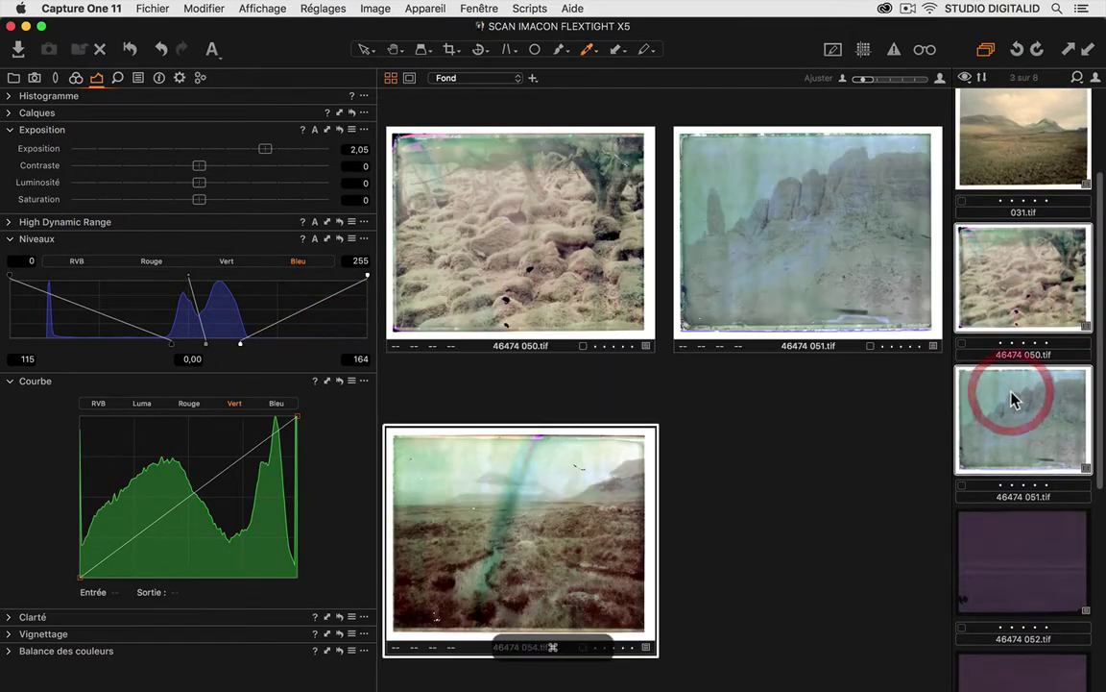
pyautogui.press('super+b')
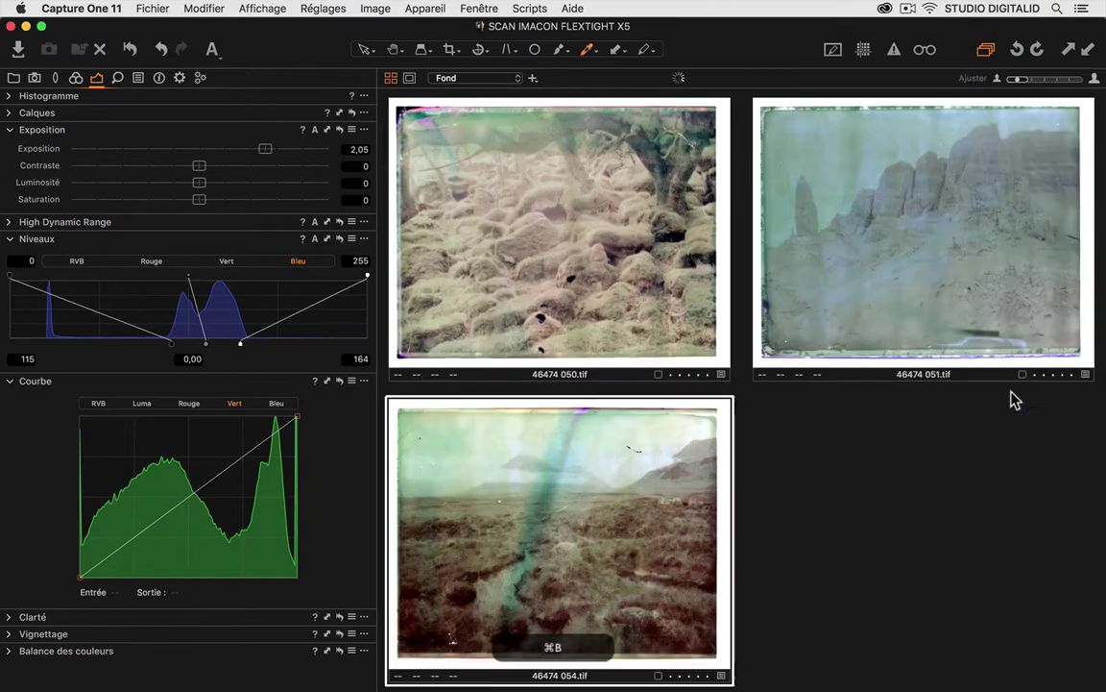
pyautogui.press('super+t')
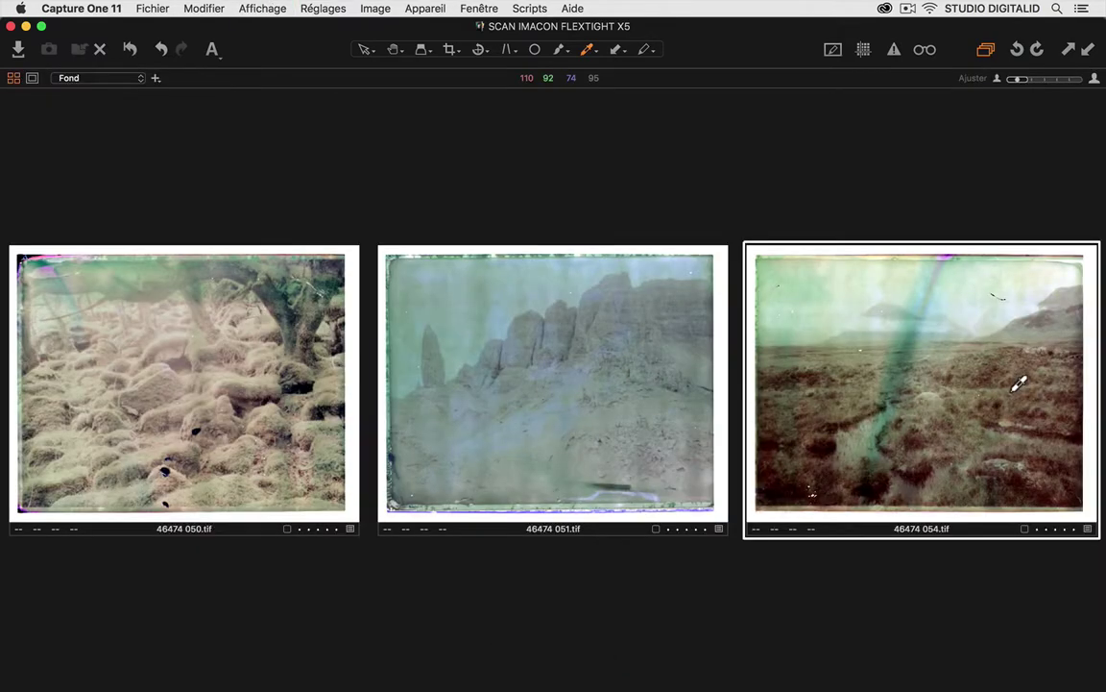